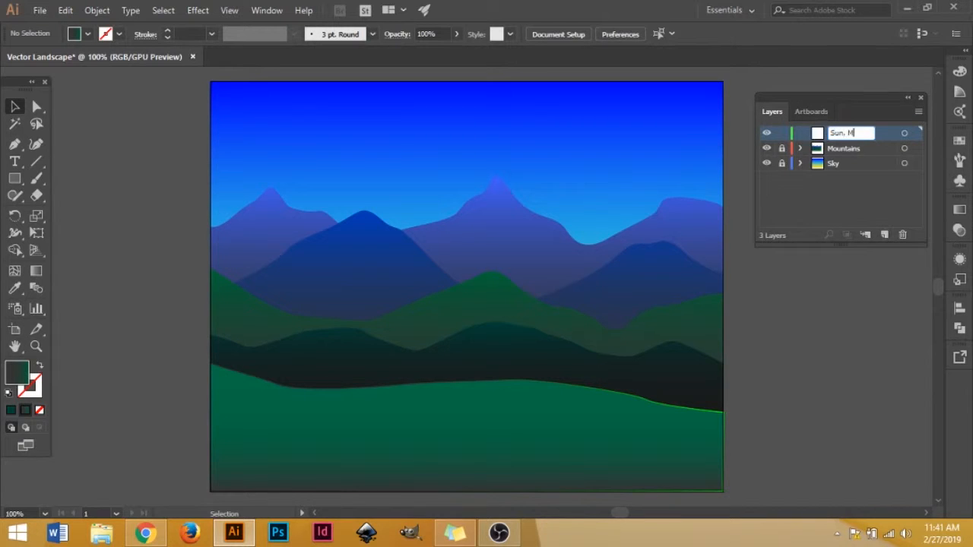
Name the new layer "Sun, Moon" and draw a circle about 0.9 in across in the left part of the sky.
{"action": "key", "text": "Return"}
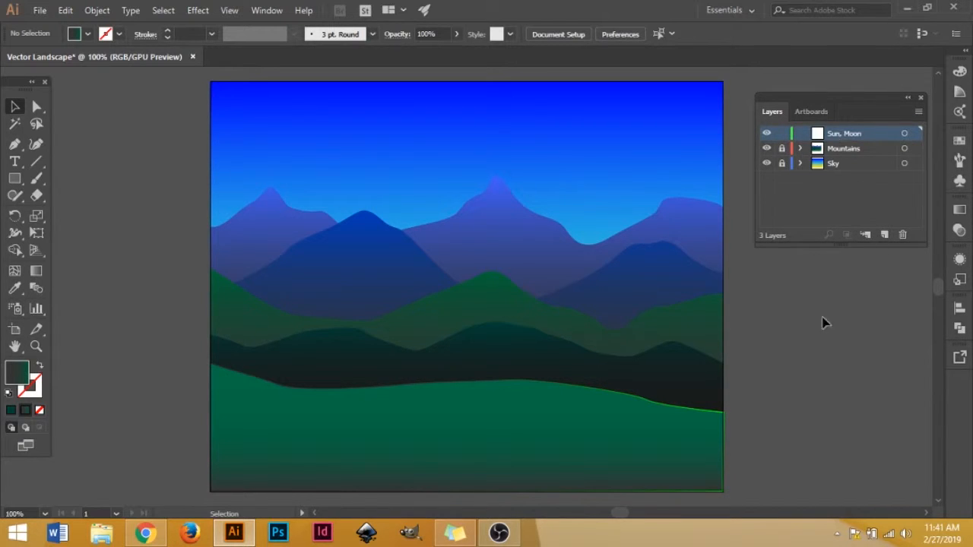
{"action": "left_click", "coordinate": [16, 180]}
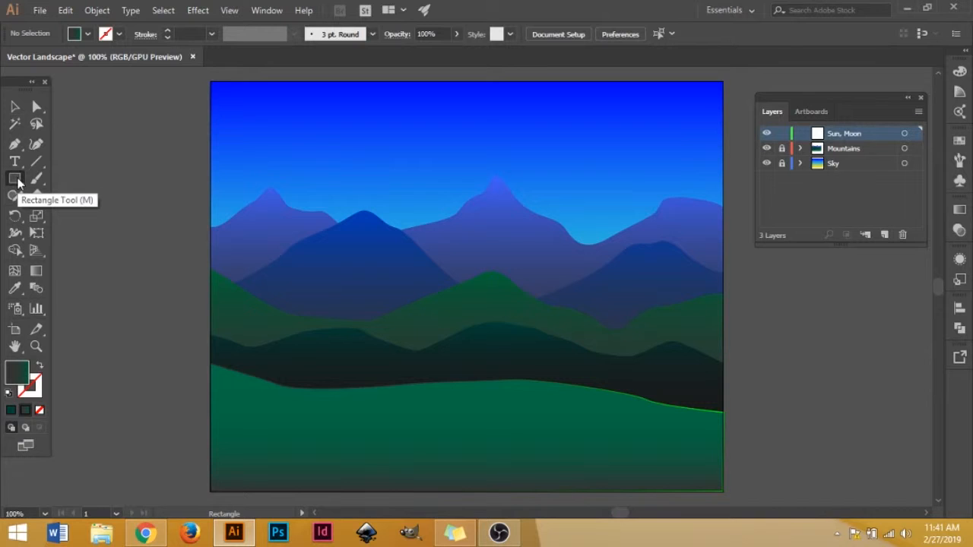
{"action": "left_click", "coordinate": [17, 180]}
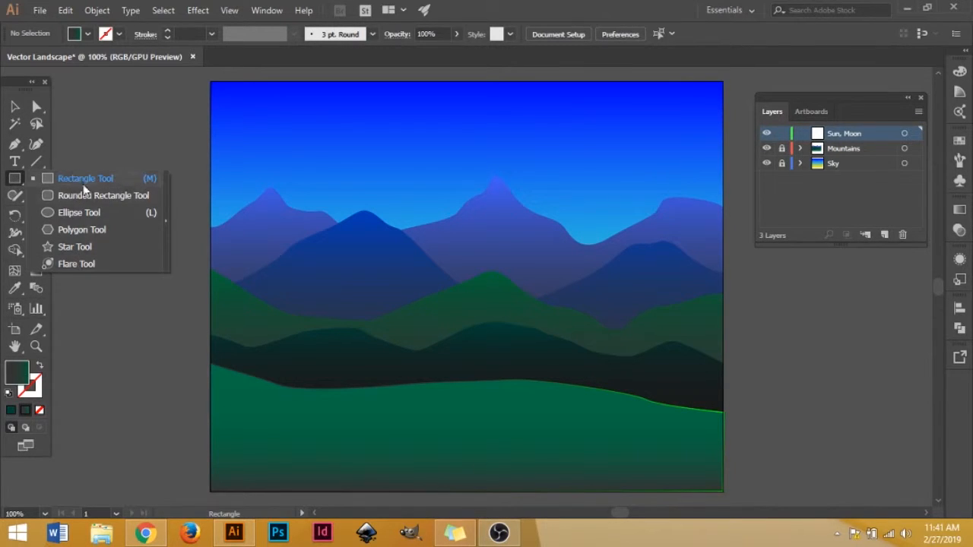
{"action": "left_click", "coordinate": [81, 214]}
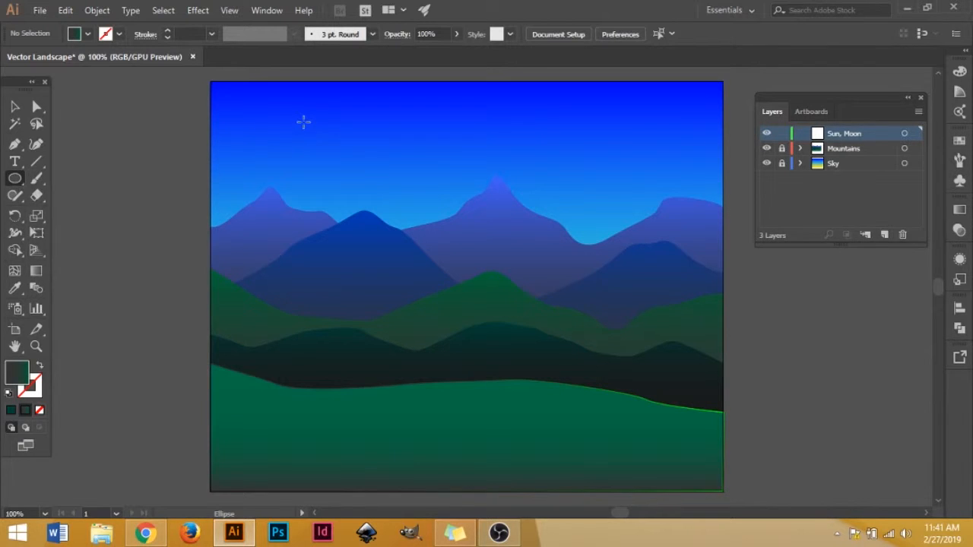
{"action": "left_click_drag", "start_coordinate": [303, 121], "coordinate": [350, 168]}
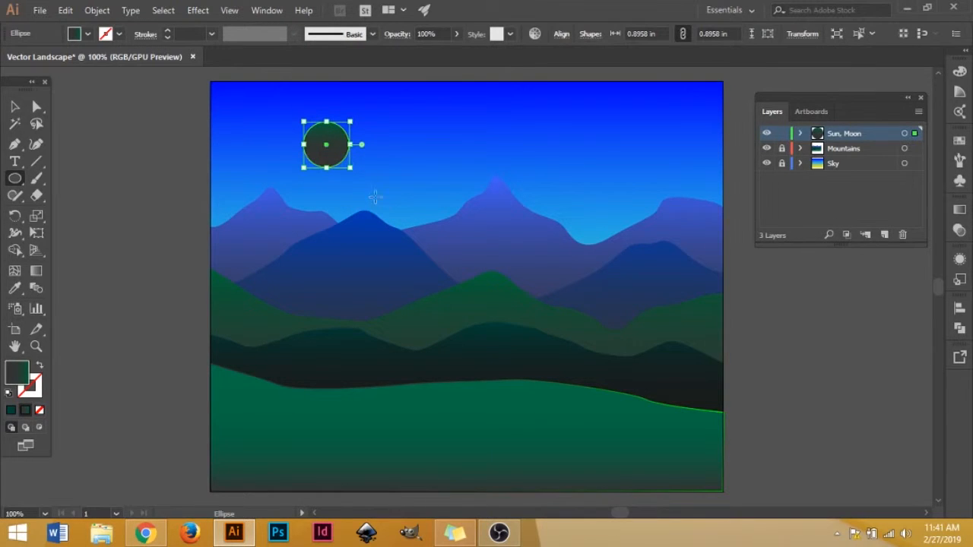
Fill the circle with a radial gradient from red at the centre to yellow at the edge, and move it slightly up and left.
{"action": "left_click", "coordinate": [960, 211]}
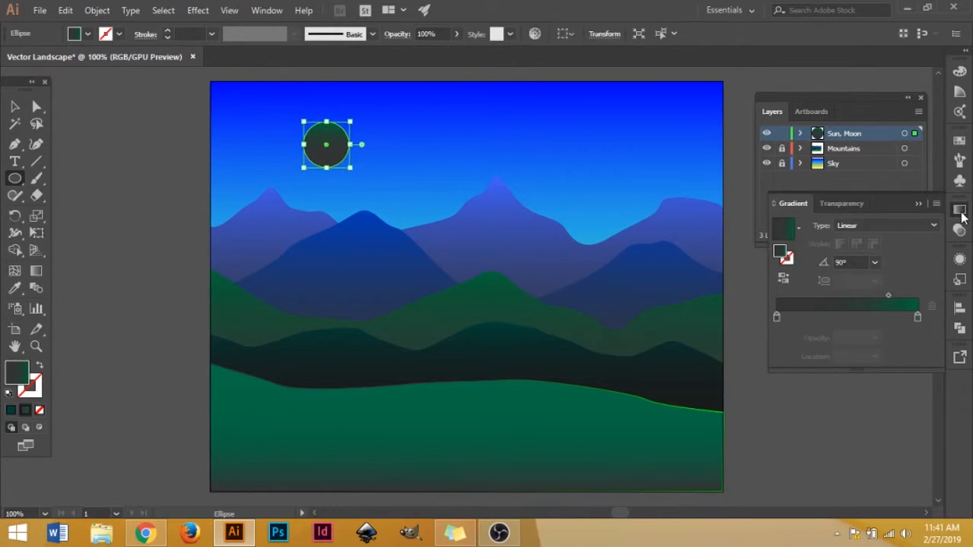
{"action": "left_click", "coordinate": [859, 226]}
{"action": "left_click", "coordinate": [858, 246]}
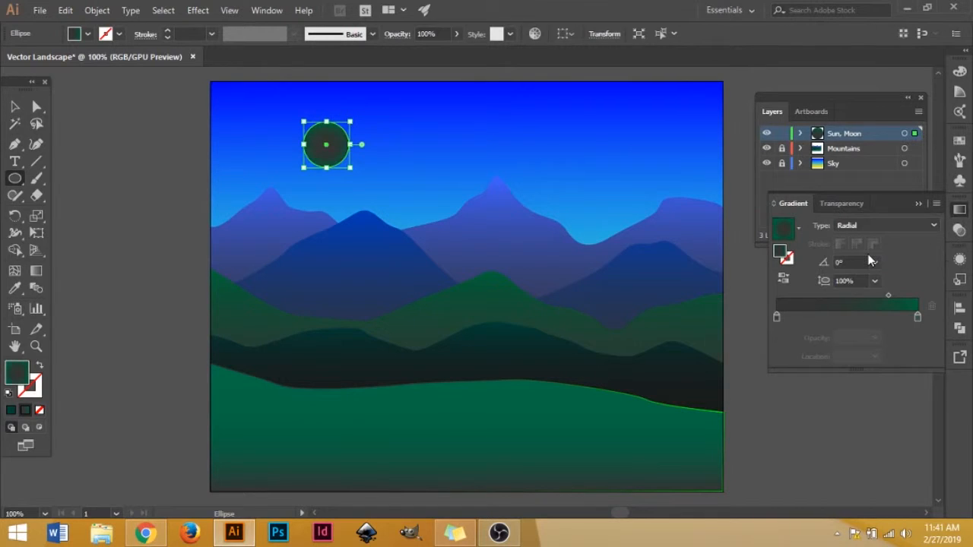
{"action": "left_click", "coordinate": [917, 316]}
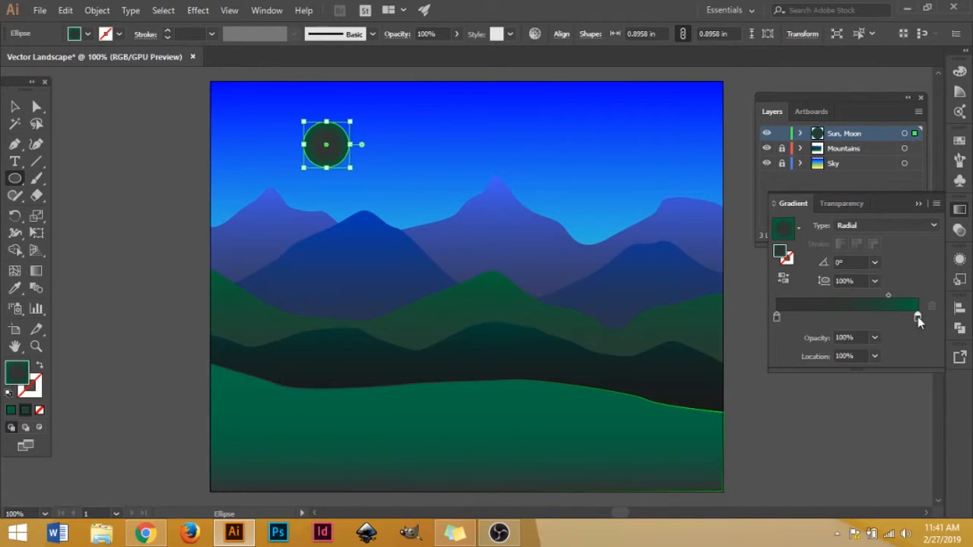
{"action": "double_click", "coordinate": [918, 316]}
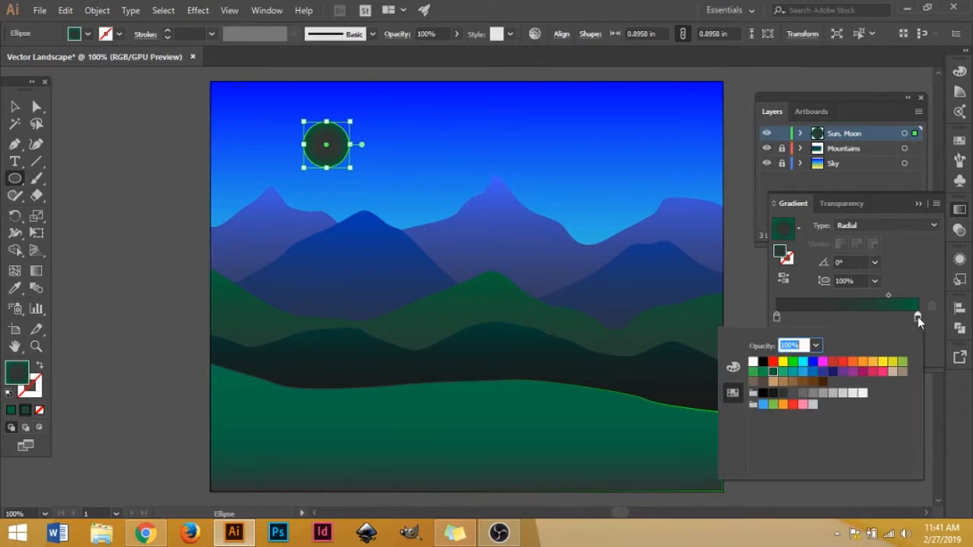
{"action": "left_click", "coordinate": [882, 363]}
{"action": "left_click", "coordinate": [777, 317]}
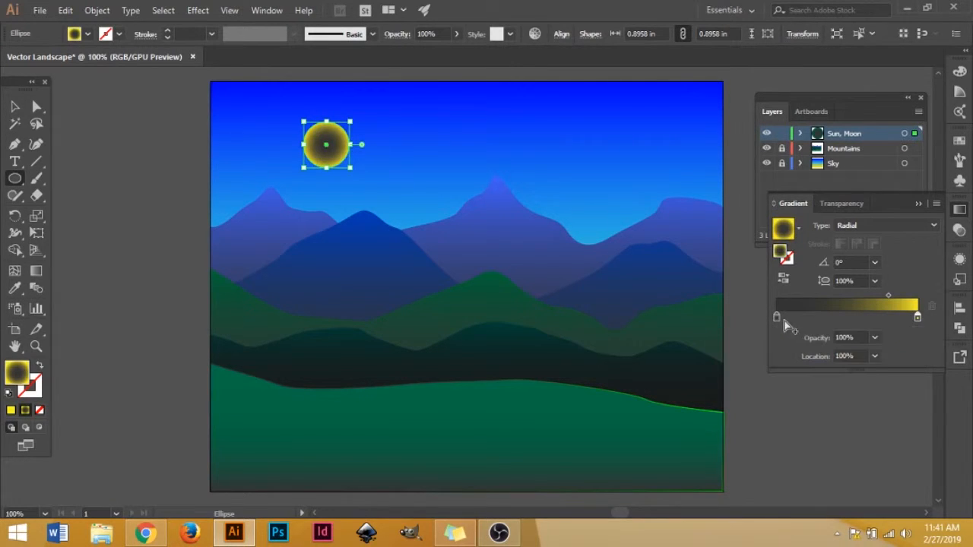
{"action": "double_click", "coordinate": [777, 317]}
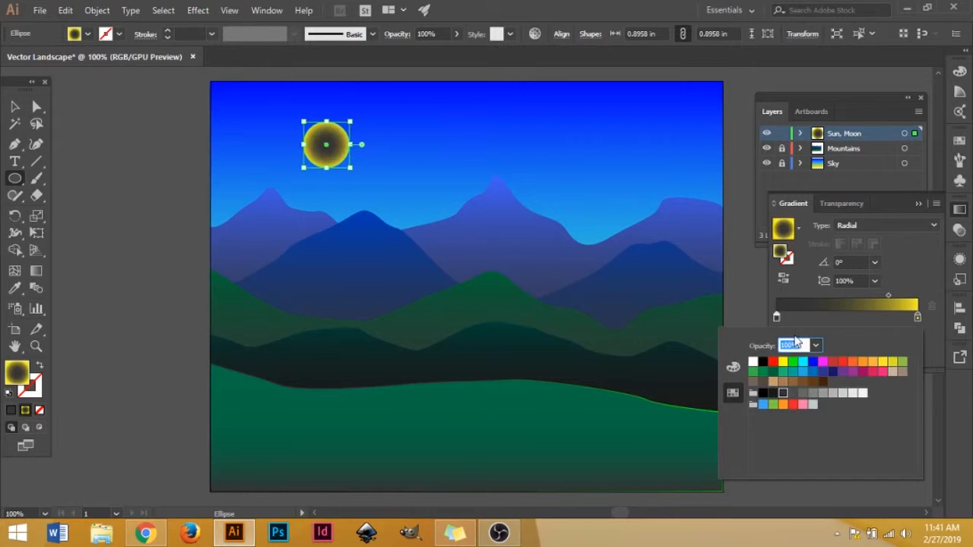
{"action": "left_click", "coordinate": [842, 364]}
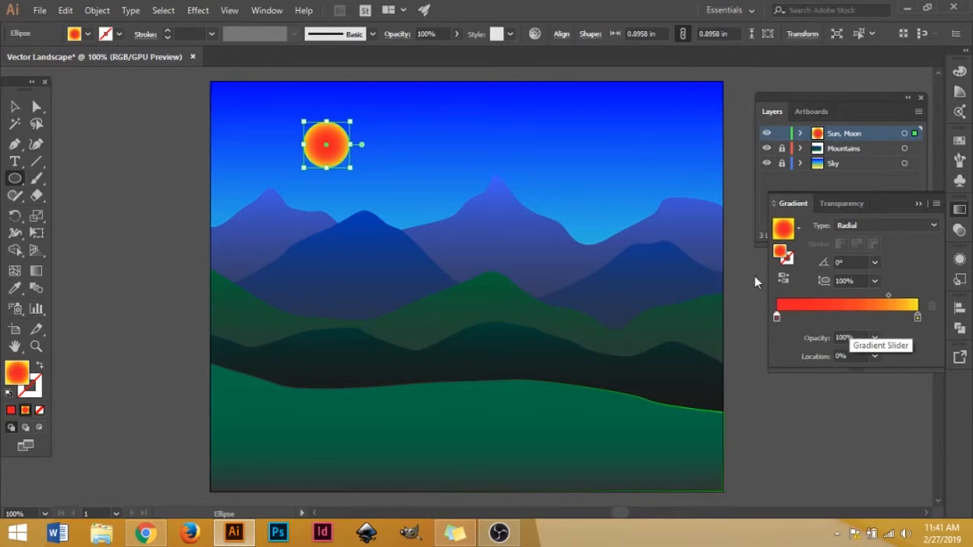
{"action": "left_click", "coordinate": [14, 106]}
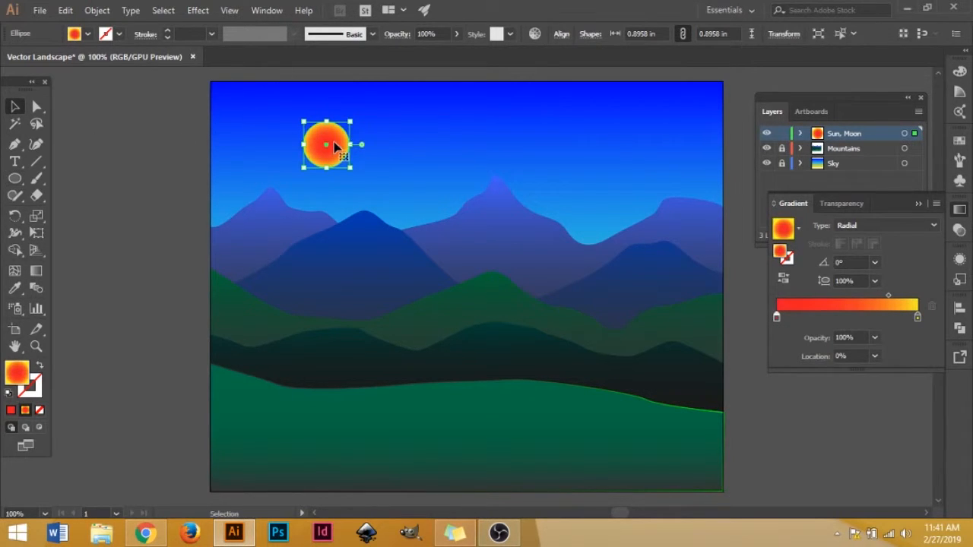
{"action": "mouse_move", "coordinate": [344, 144]}
{"action": "left_mouse_down"}
{"action": "mouse_move", "coordinate": [352, 167]}
{"action": "mouse_move", "coordinate": [330, 139]}
{"action": "left_mouse_up"}
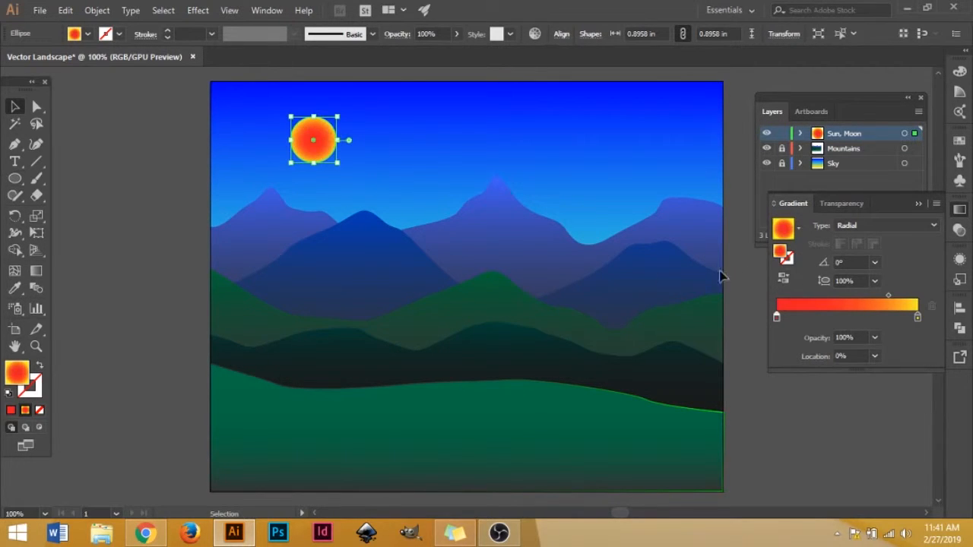
Draw a second circle about 0.9 in across in the right part of the sky and fill it with solid off-white F9F9F9.
{"action": "left_click", "coordinate": [14, 177]}
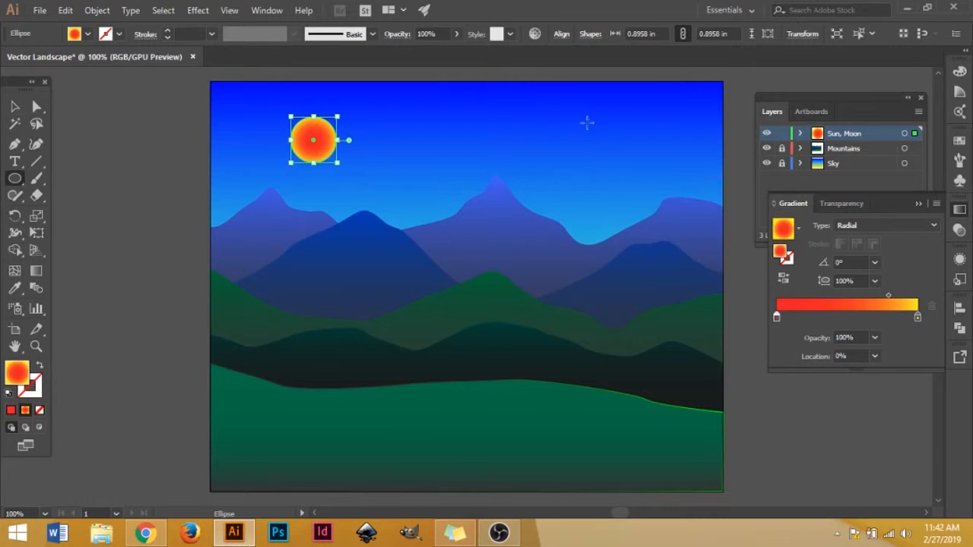
{"action": "left_click_drag", "start_coordinate": [592, 118], "coordinate": [638, 164]}
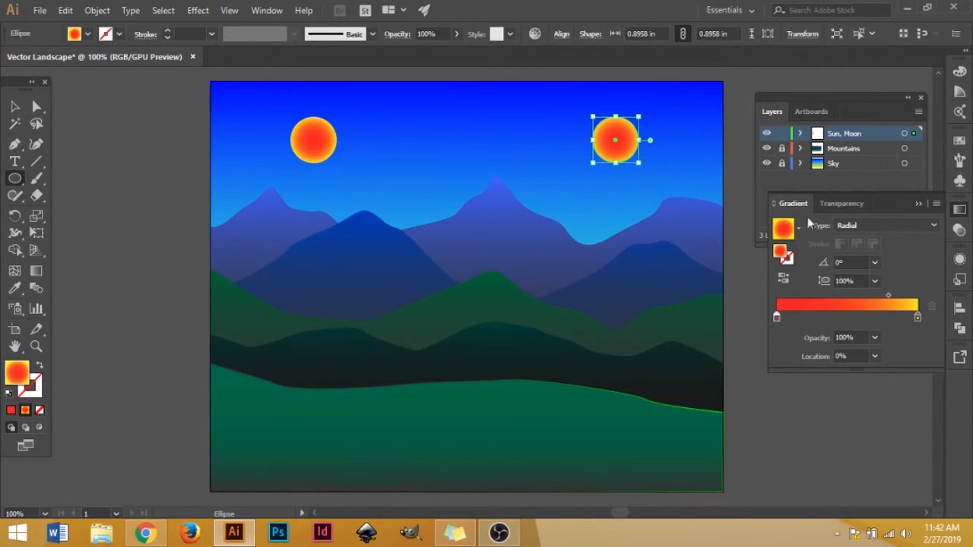
{"action": "double_click", "coordinate": [21, 376]}
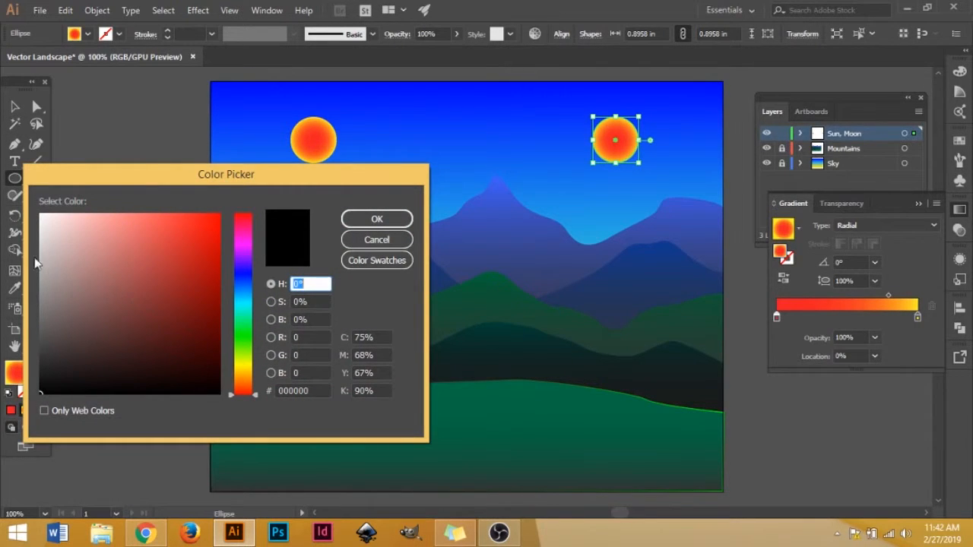
{"action": "left_click", "coordinate": [42, 216]}
{"action": "left_click", "coordinate": [377, 219]}
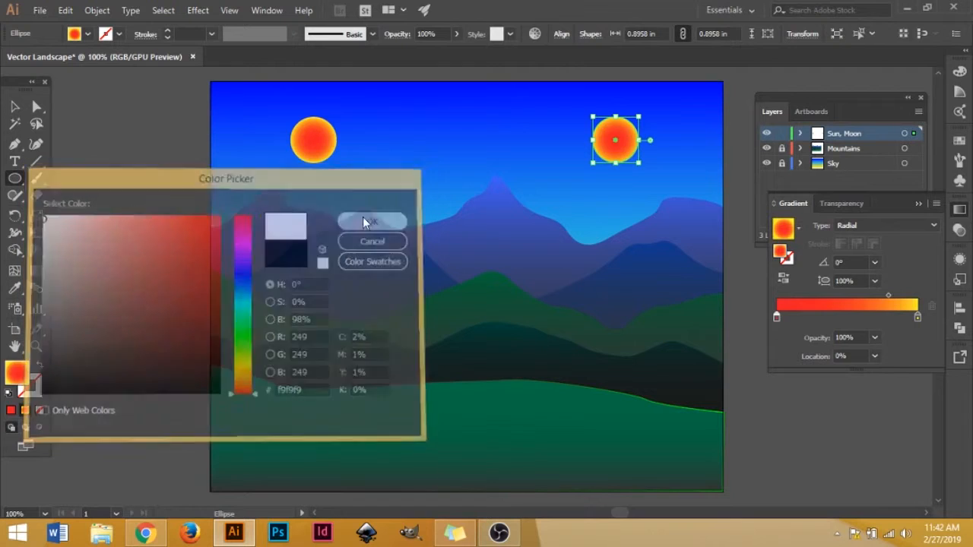
{"action": "left_click", "coordinate": [916, 204]}
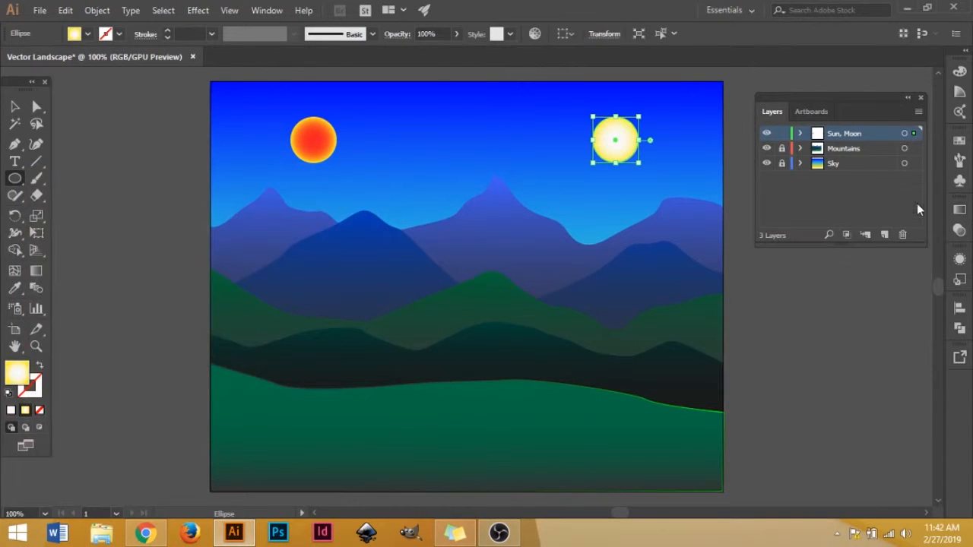
{"action": "left_click", "coordinate": [12, 410]}
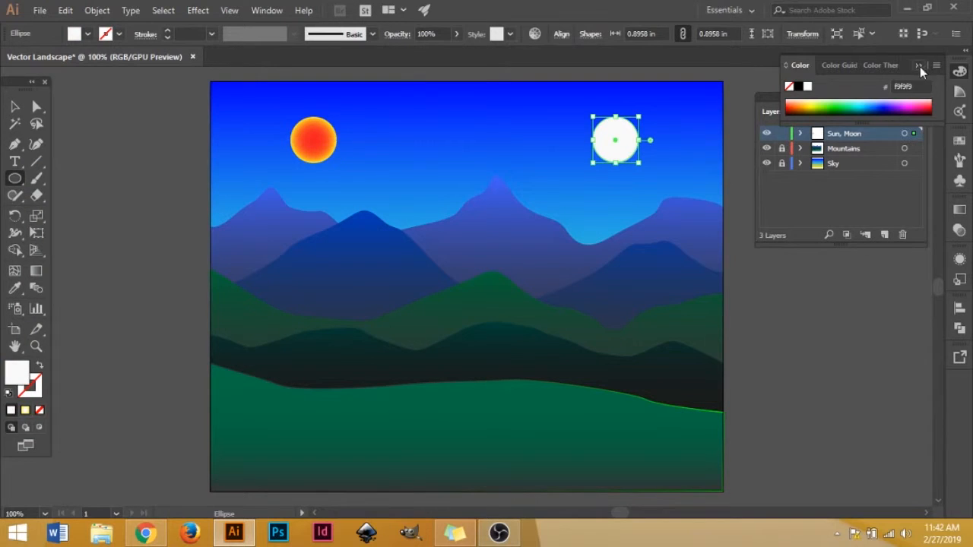
{"action": "left_click", "coordinate": [920, 66]}
{"action": "left_click", "coordinate": [17, 111]}
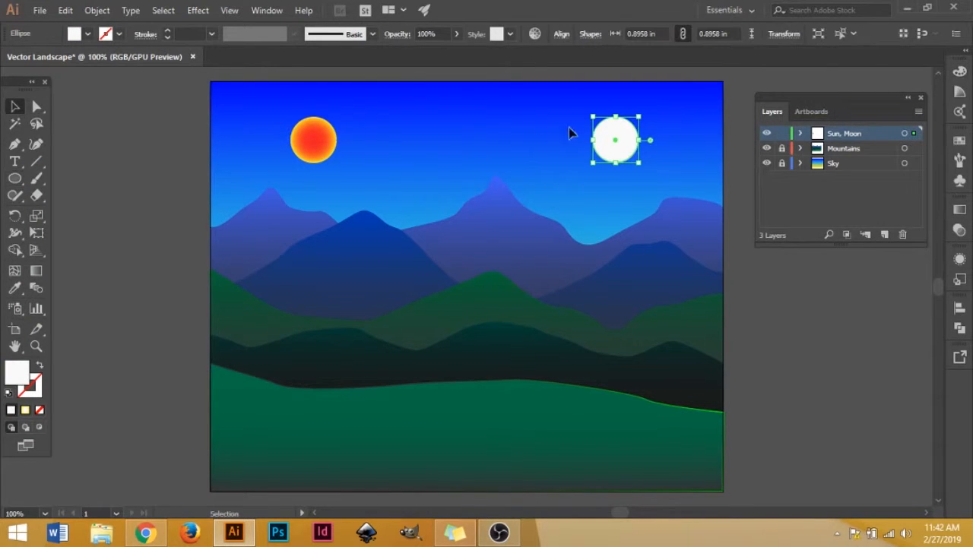
{"action": "left_click", "coordinate": [830, 283]}
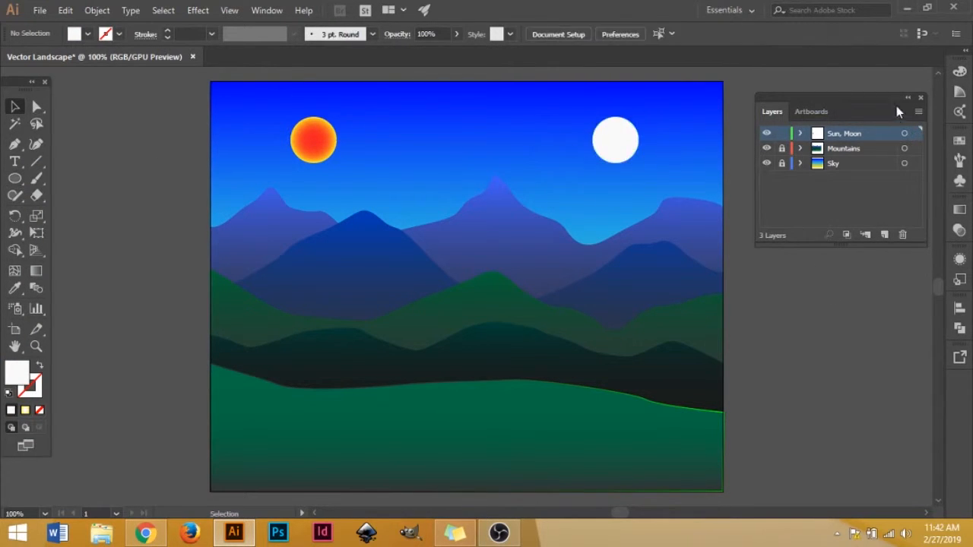
{"action": "left_click_drag", "start_coordinate": [832, 100], "coordinate": [842, 88]}
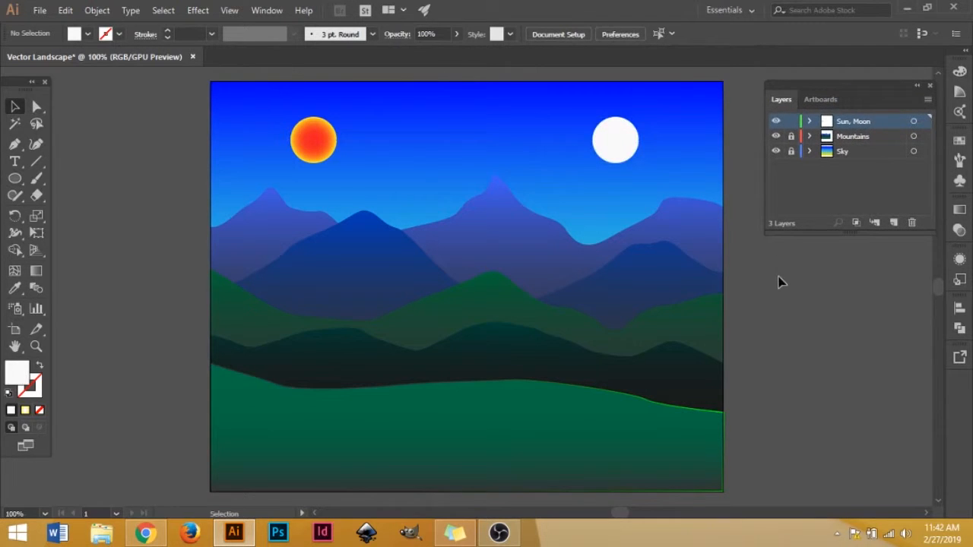
Duplicate the white circle and place the copy overlapping the original, offset slightly down and to the right.
{"action": "left_click", "coordinate": [622, 148]}
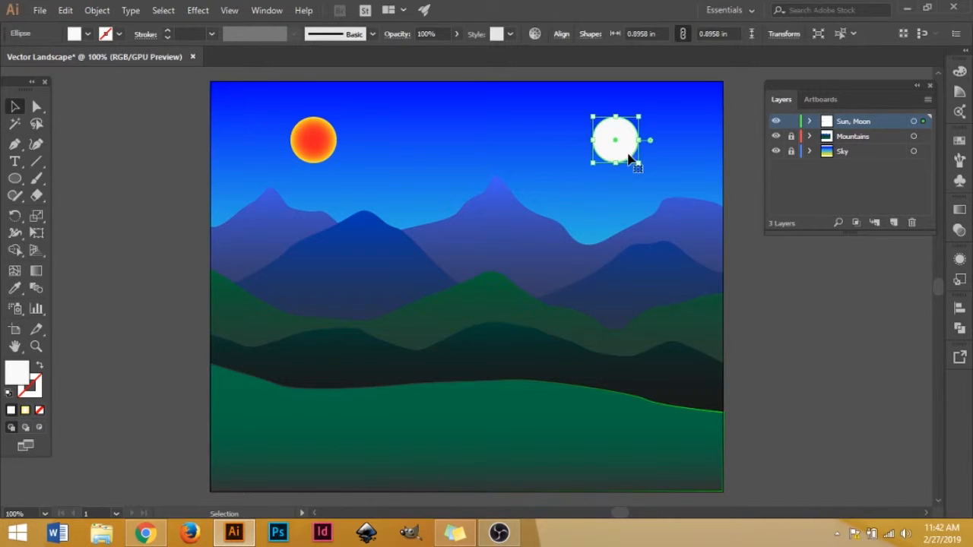
{"action": "left_click", "coordinate": [683, 148]}
{"action": "key", "text": "ctrl+v"}
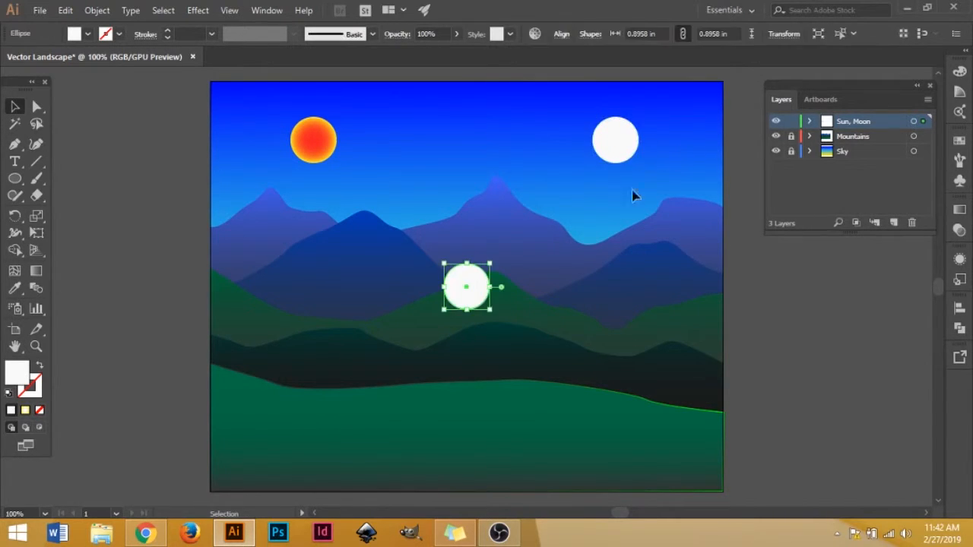
{"action": "left_click_drag", "start_coordinate": [482, 281], "coordinate": [641, 144]}
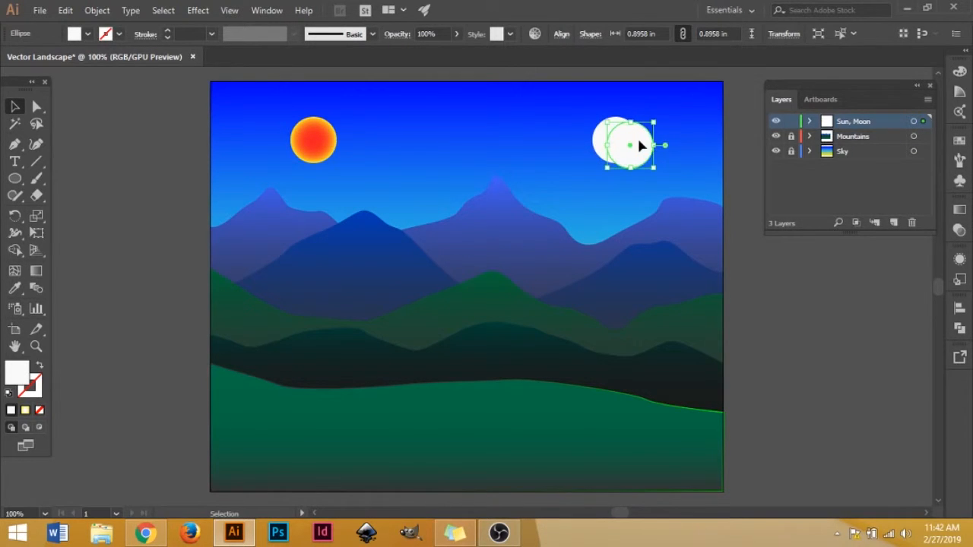
Try the Divide, Trim, Merge, Crop, Outline and Minus Back Pathfinder operations on the two overlapping white circles, undoing each attempt.
{"action": "left_click", "coordinate": [570, 142]}
{"action": "left_click_drag", "start_coordinate": [583, 98], "coordinate": [664, 185]}
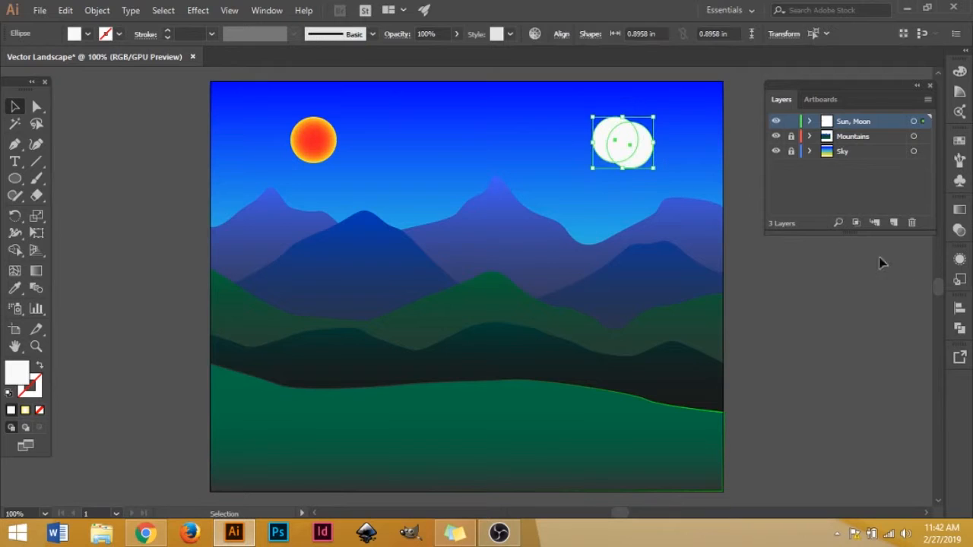
{"action": "left_click", "coordinate": [960, 328]}
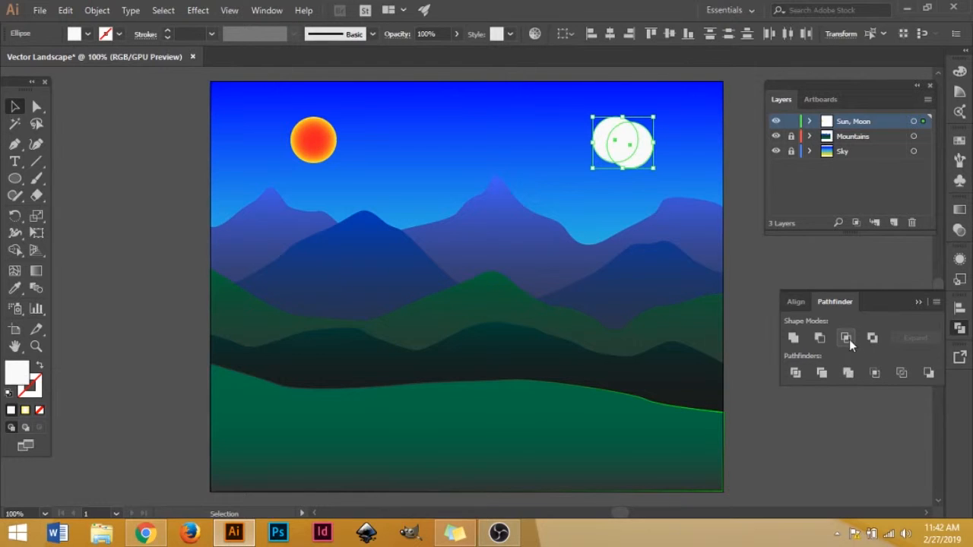
{"action": "left_click", "coordinate": [796, 374]}
{"action": "key", "text": "ctrl+z"}
{"action": "left_click", "coordinate": [820, 377]}
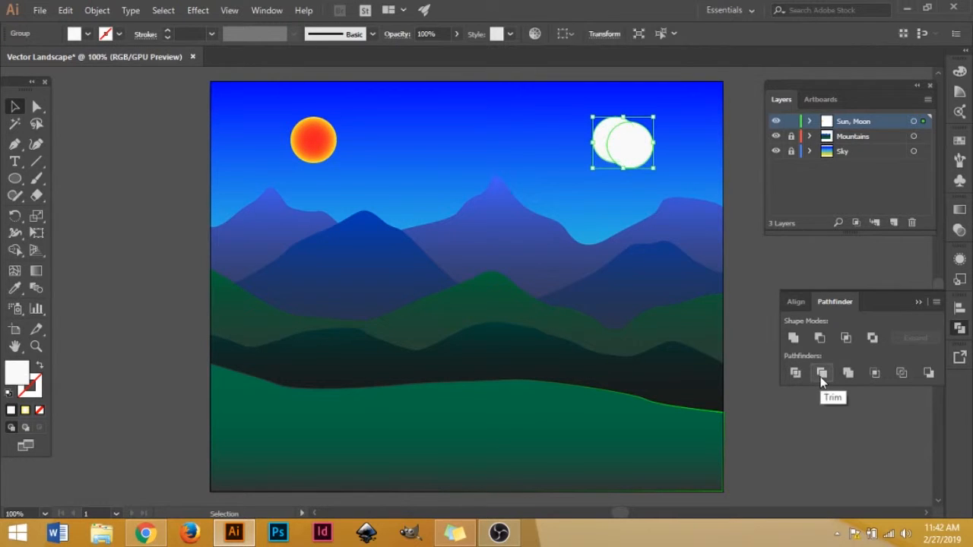
{"action": "left_click", "coordinate": [848, 377]}
{"action": "key", "text": "ctrl+z"}
{"action": "left_click", "coordinate": [875, 375]}
{"action": "key", "text": "ctrl+z"}
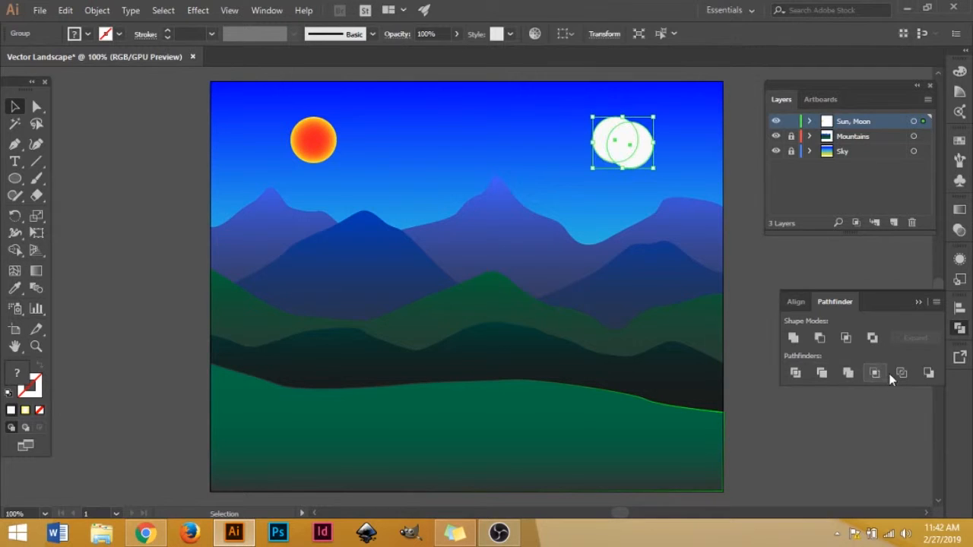
{"action": "left_click", "coordinate": [900, 373]}
{"action": "key", "text": "ctrl+z"}
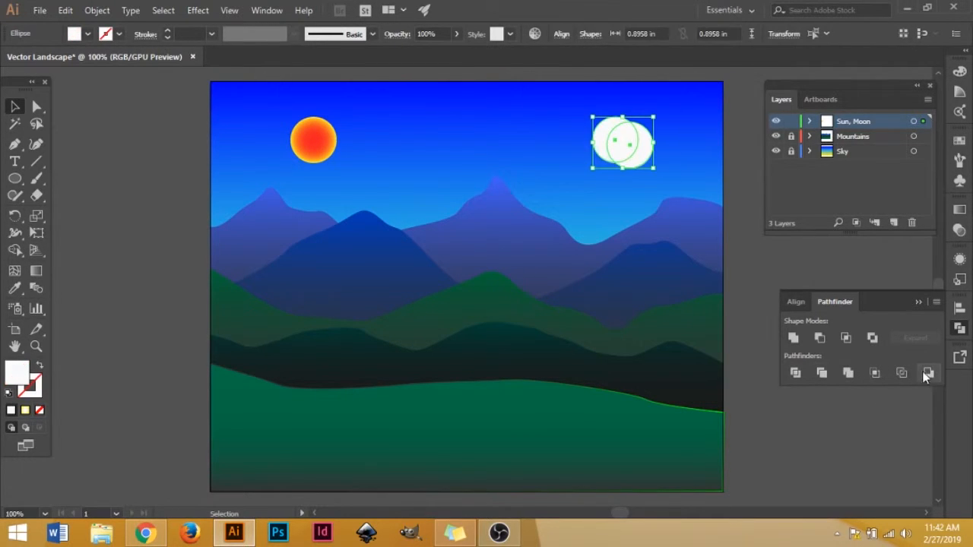
{"action": "left_click", "coordinate": [926, 374]}
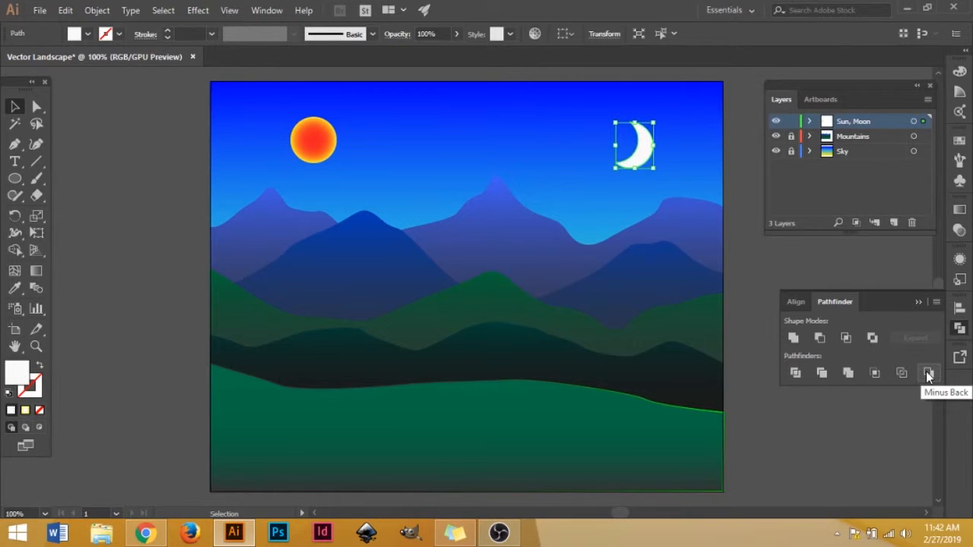
{"action": "key", "text": "ctrl+z"}
Subtract the rear white circle from the front one with Minus Back to form a crescent moon.
{"action": "left_click", "coordinate": [591, 211]}
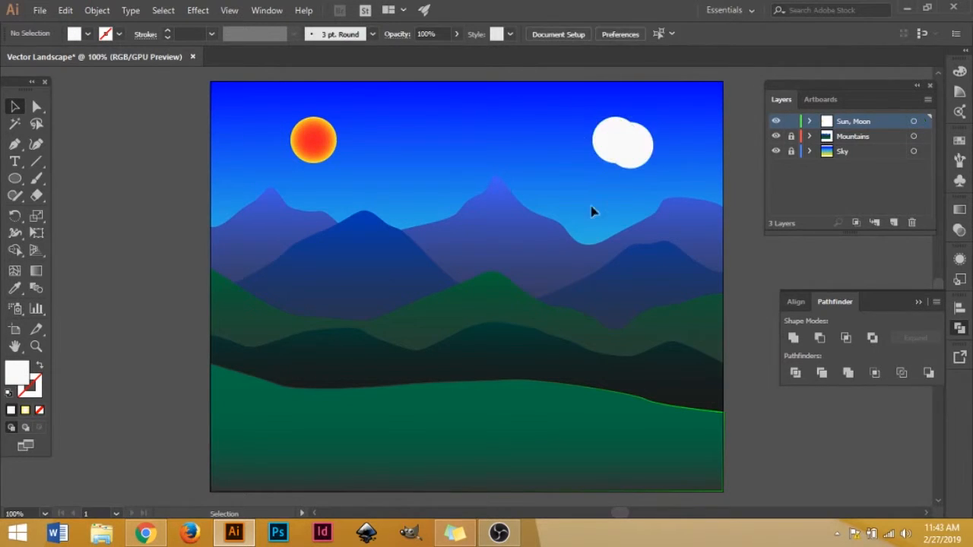
{"action": "left_click_drag", "start_coordinate": [586, 107], "coordinate": [662, 180]}
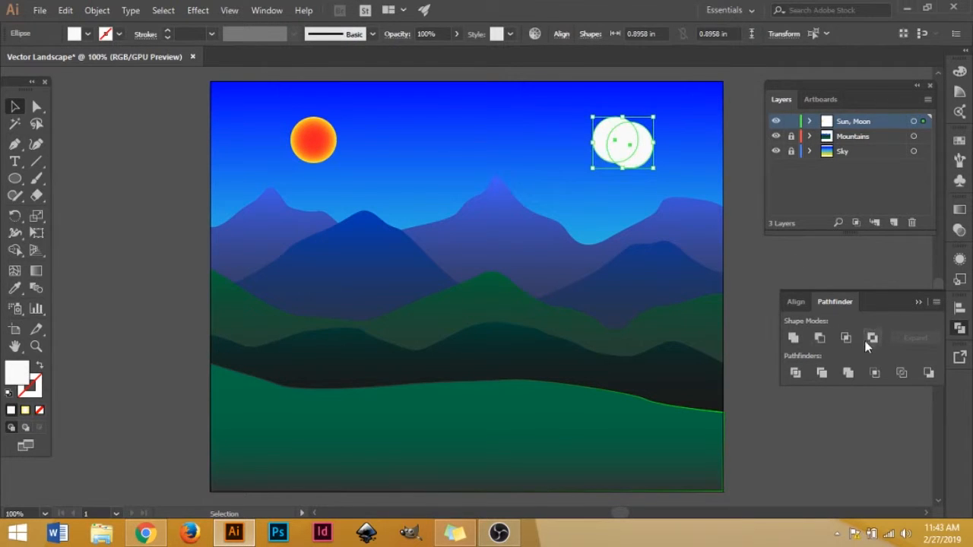
{"action": "left_click", "coordinate": [927, 373]}
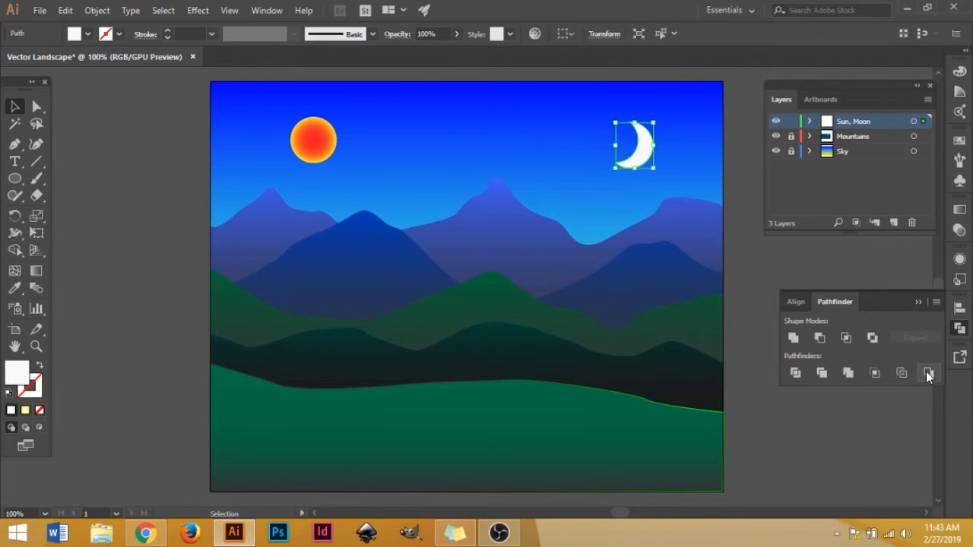
Move the crescent moon slightly up and to the left in the sky, deselect it and put away the Pathfinder options.
{"action": "left_click", "coordinate": [696, 169]}
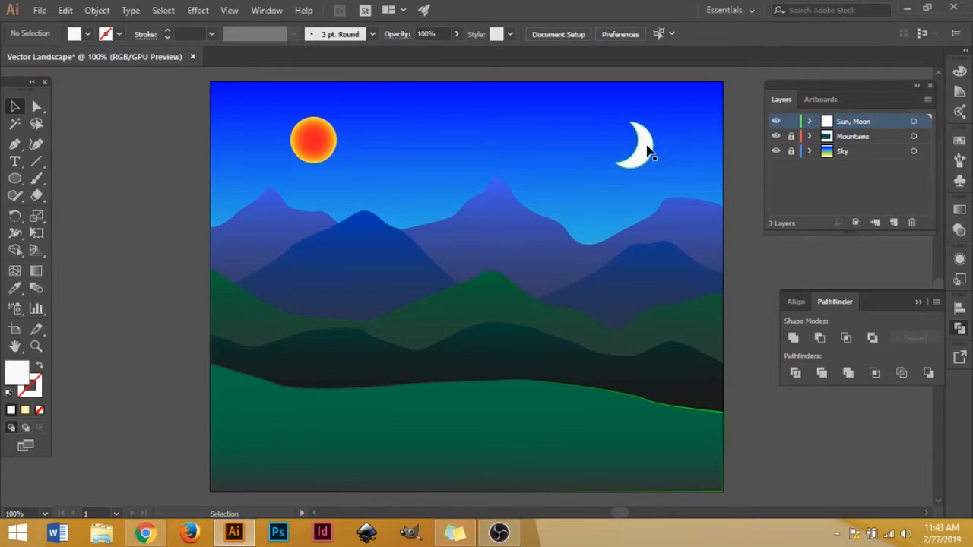
{"action": "left_click_drag", "start_coordinate": [648, 149], "coordinate": [639, 135]}
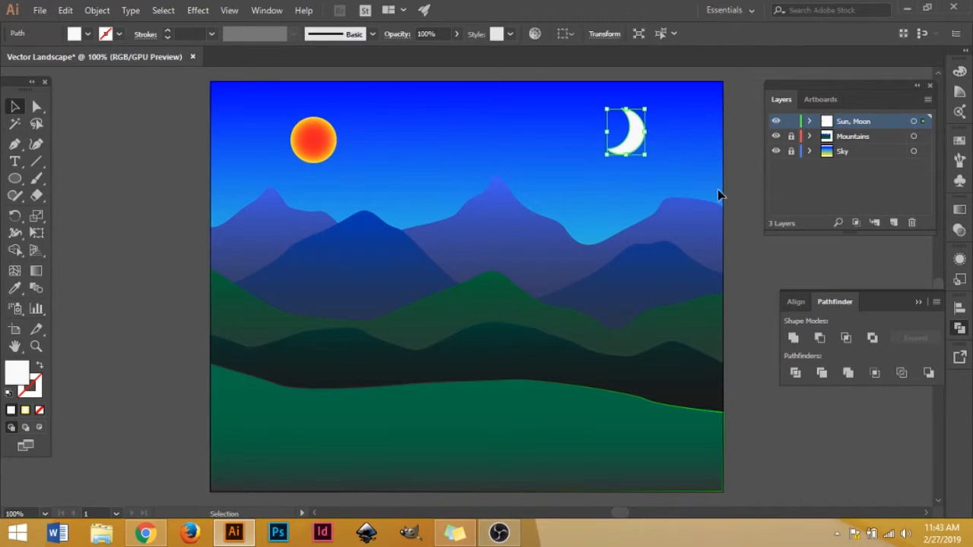
{"action": "left_click", "coordinate": [790, 266]}
{"action": "left_click", "coordinate": [918, 303]}
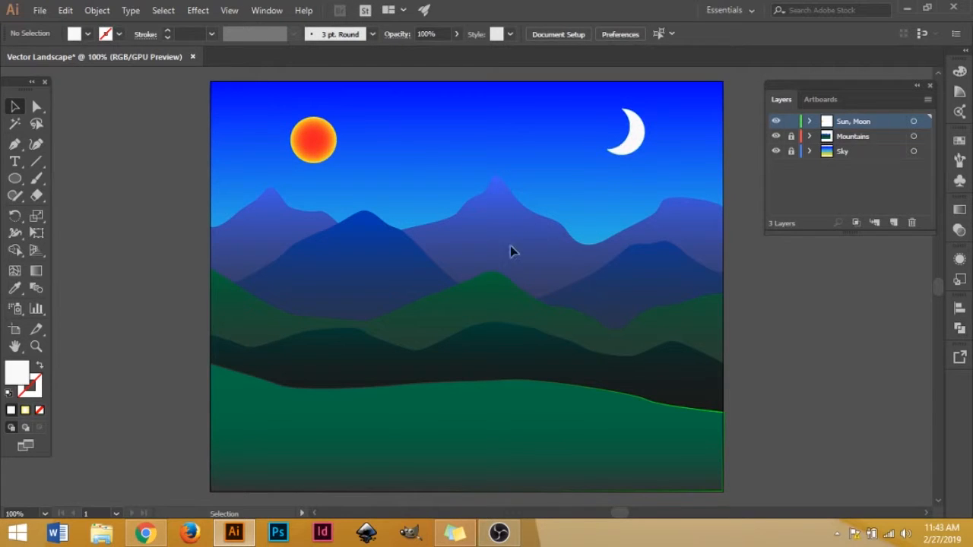
Create a new layer above the Sun, Moon layer and name it Trees.
{"action": "left_click", "coordinate": [894, 222]}
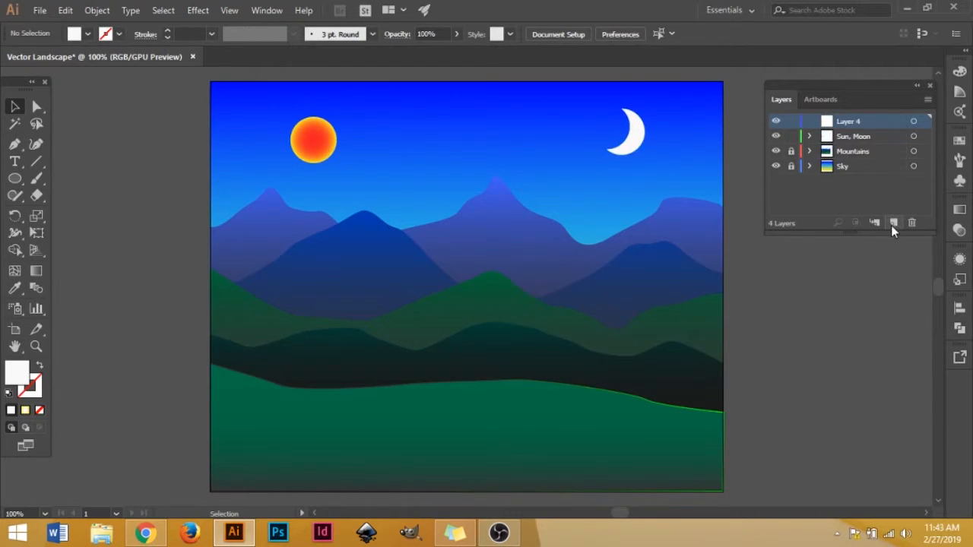
{"action": "double_click", "coordinate": [864, 120]}
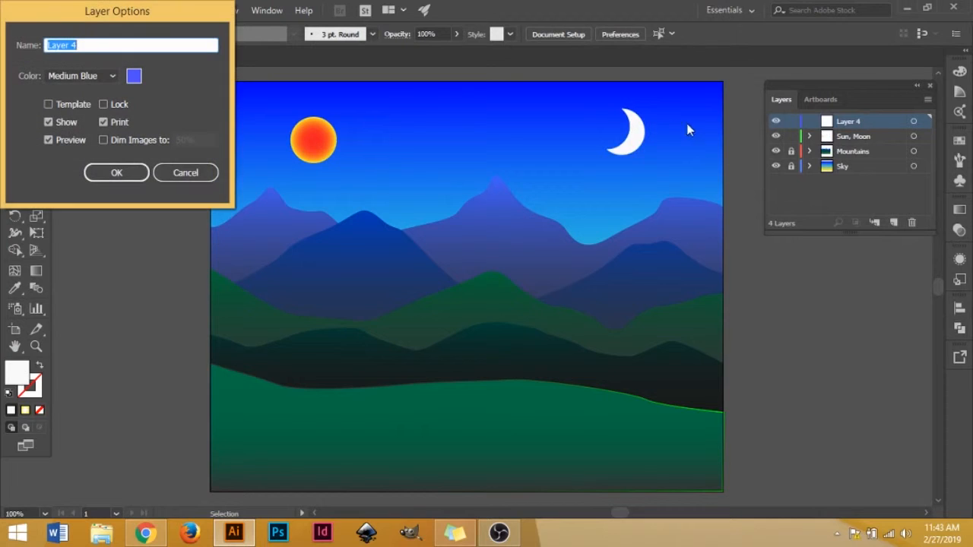
{"action": "type", "text": "Trees"}
{"action": "key", "text": "Return"}
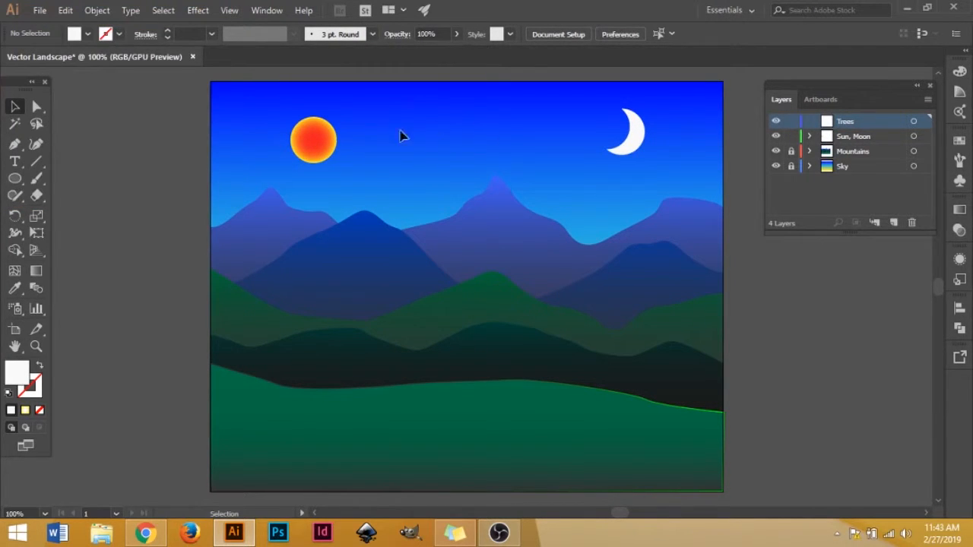
Switch to the Paintbrush and set the fill colour to dark green 154215.
{"action": "left_click", "coordinate": [38, 178]}
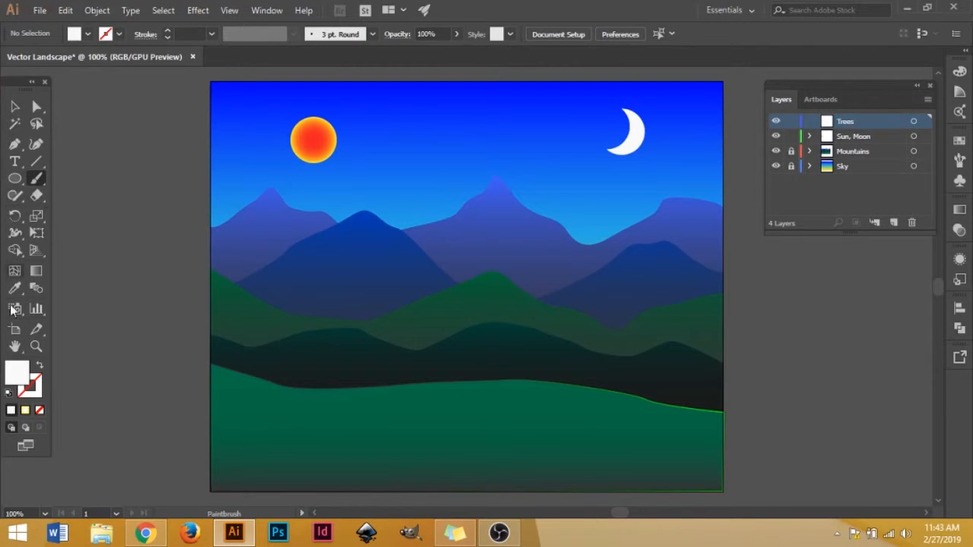
{"action": "double_click", "coordinate": [20, 374]}
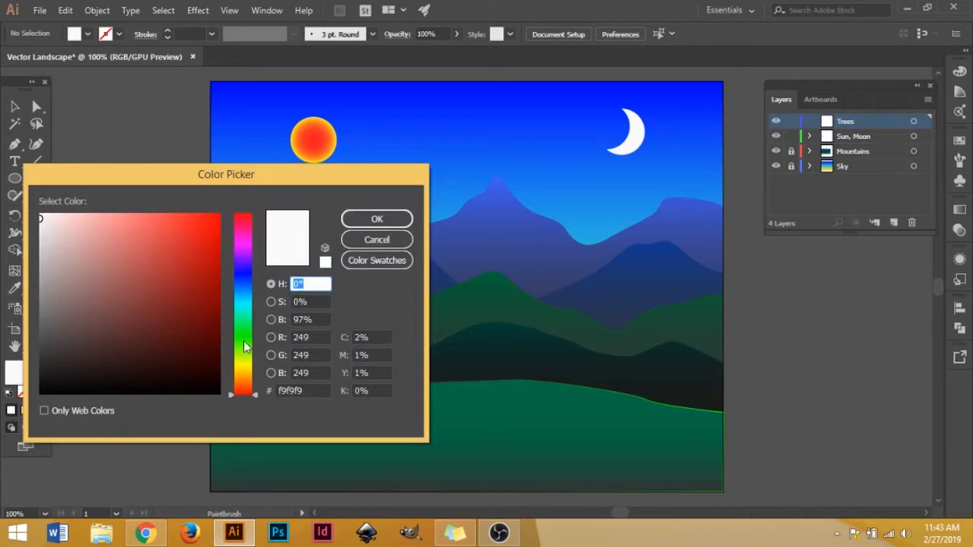
{"action": "left_click", "coordinate": [246, 335]}
{"action": "left_click", "coordinate": [165, 342]}
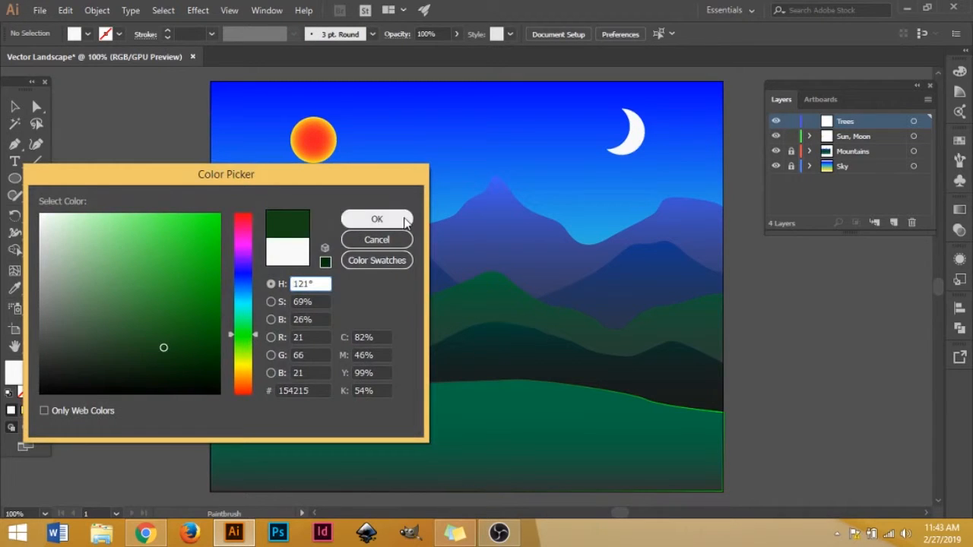
{"action": "left_click", "coordinate": [351, 219]}
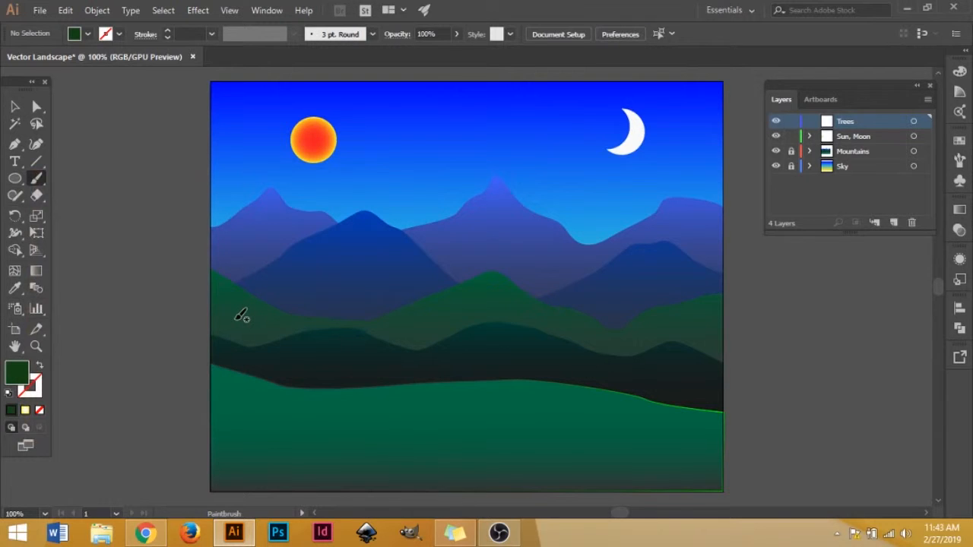
Try painting a tree on the left hills with the Paintbrush, raising the stroke to 3 pt, and delete all its strokes.
{"action": "mouse_move", "coordinate": [245, 309]}
{"action": "left_mouse_down"}
{"action": "mouse_move", "coordinate": [234, 319]}
{"action": "mouse_move", "coordinate": [244, 316]}
{"action": "mouse_move", "coordinate": [240, 327]}
{"action": "left_mouse_up"}
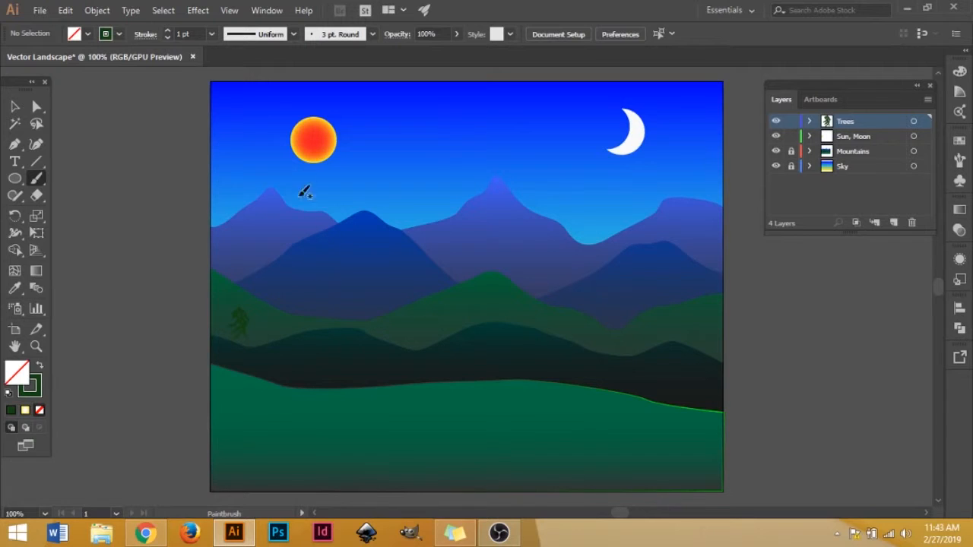
{"action": "left_click", "coordinate": [212, 34]}
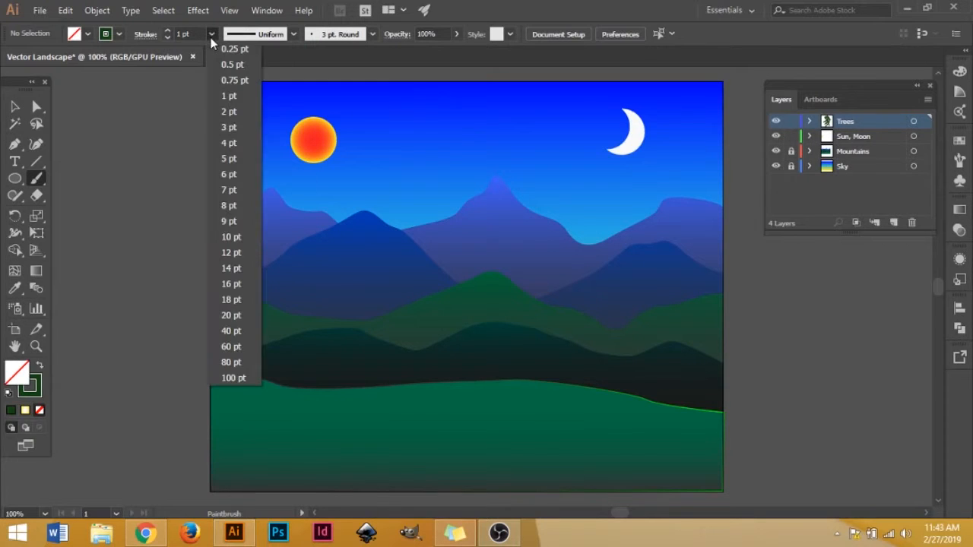
{"action": "left_click", "coordinate": [233, 131]}
{"action": "mouse_move", "coordinate": [240, 334]}
{"action": "left_mouse_down"}
{"action": "mouse_move", "coordinate": [227, 341]}
{"action": "mouse_move", "coordinate": [248, 349]}
{"action": "mouse_move", "coordinate": [259, 338]}
{"action": "mouse_move", "coordinate": [257, 327]}
{"action": "mouse_move", "coordinate": [224, 322]}
{"action": "mouse_move", "coordinate": [236, 307]}
{"action": "mouse_move", "coordinate": [233, 317]}
{"action": "mouse_move", "coordinate": [256, 324]}
{"action": "left_mouse_up"}
{"action": "mouse_move", "coordinate": [240, 323]}
{"action": "left_mouse_down"}
{"action": "mouse_move", "coordinate": [231, 329]}
{"action": "mouse_move", "coordinate": [260, 309]}
{"action": "left_mouse_up"}
{"action": "mouse_move", "coordinate": [247, 329]}
{"action": "left_mouse_down"}
{"action": "mouse_move", "coordinate": [254, 350]}
{"action": "mouse_move", "coordinate": [225, 351]}
{"action": "mouse_move", "coordinate": [227, 362]}
{"action": "mouse_move", "coordinate": [250, 360]}
{"action": "left_mouse_up"}
{"action": "left_click", "coordinate": [15, 107]}
{"action": "left_click_drag", "start_coordinate": [298, 389], "coordinate": [301, 390]}
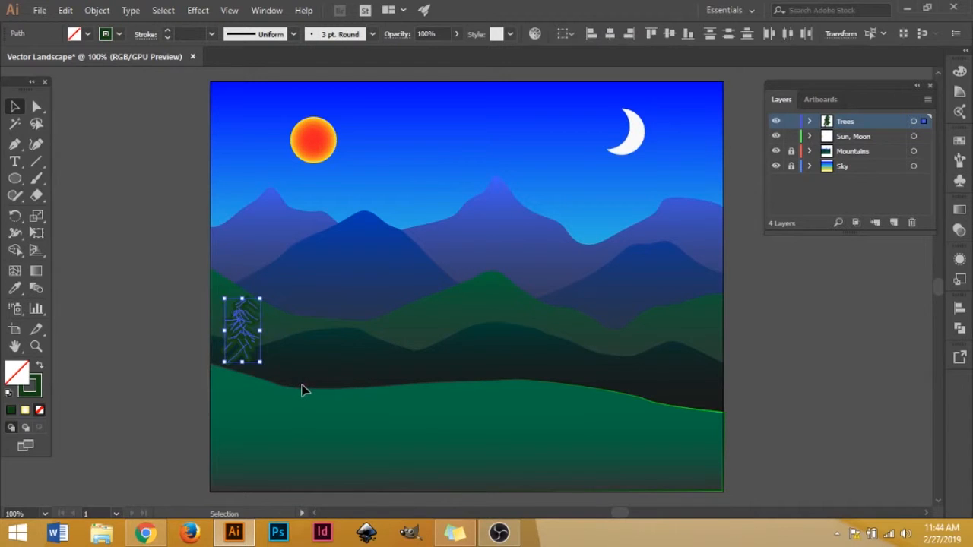
{"action": "key", "text": "Delete"}
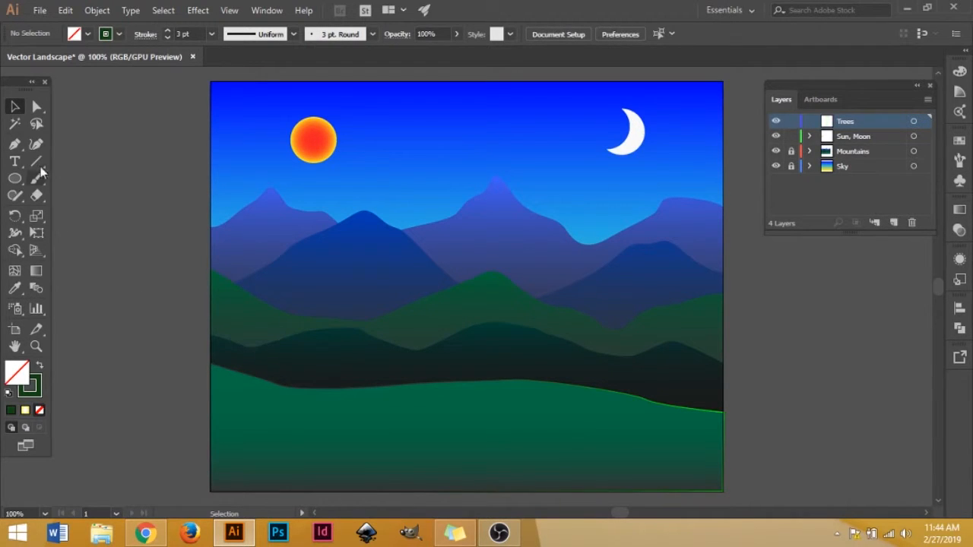
Draw a jagged pine tree outline with the Pen tool over the left hills and fill it with dark green 154215.
{"action": "left_click", "coordinate": [15, 144]}
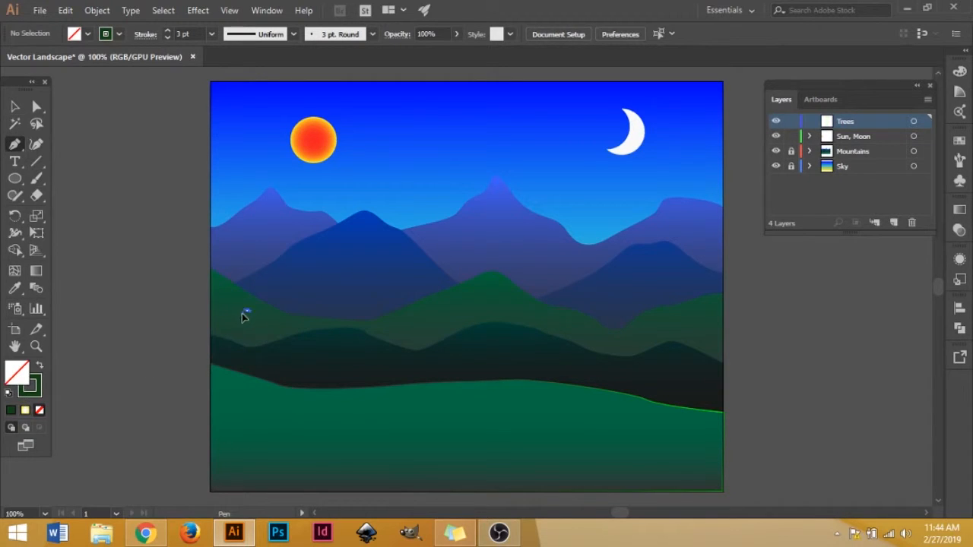
{"action": "left_click_drag", "start_coordinate": [241, 316], "coordinate": [277, 368]}
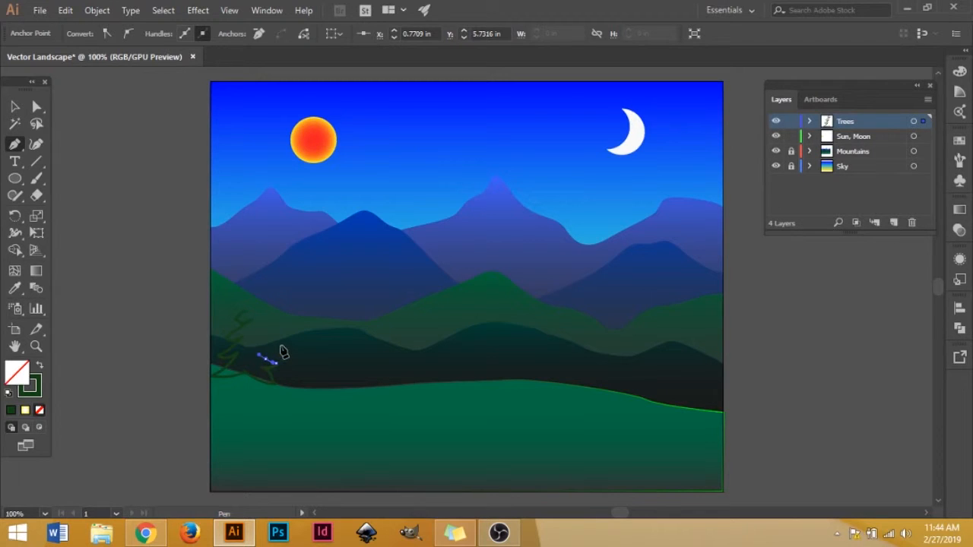
{"action": "left_click", "coordinate": [261, 349]}
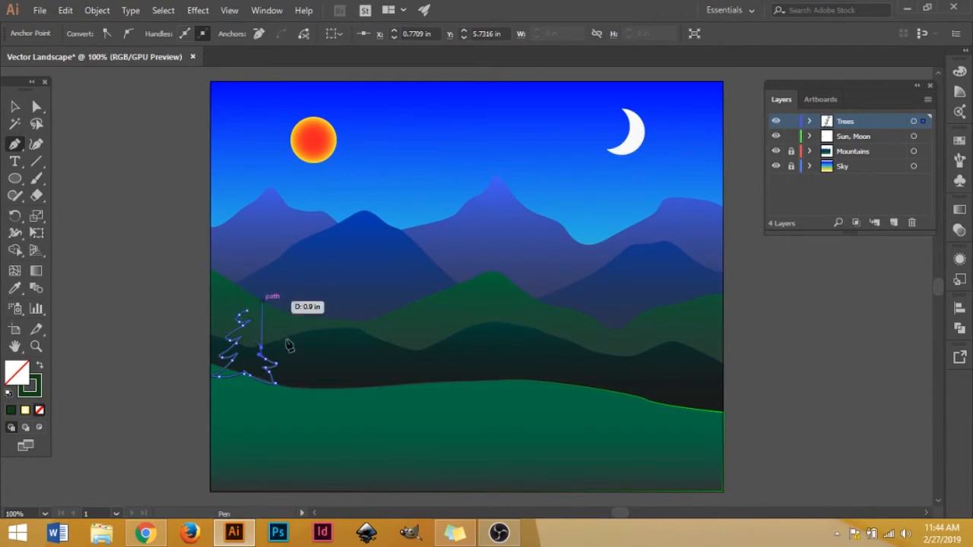
{"action": "left_click_drag", "start_coordinate": [275, 353], "coordinate": [268, 327]}
{"action": "left_click_drag", "start_coordinate": [267, 315], "coordinate": [251, 318]}
{"action": "left_click", "coordinate": [257, 299]}
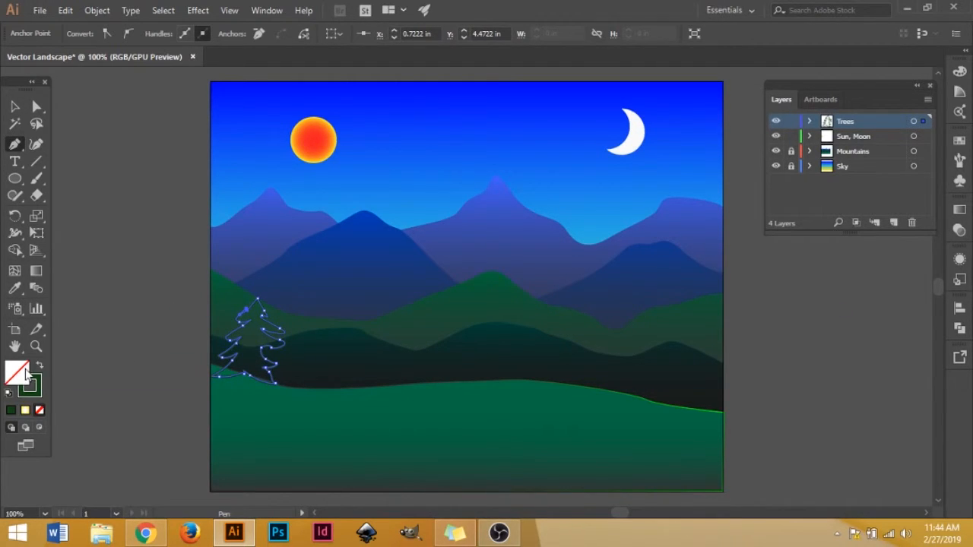
{"action": "left_click", "coordinate": [11, 411]}
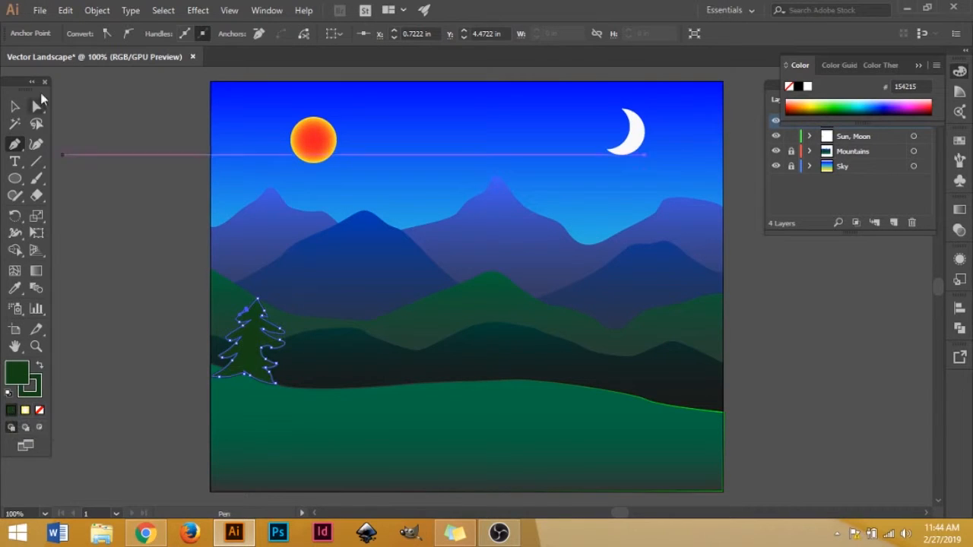
Reshape the tree's crown with the Curvature tool, raising the tip and pulling the upper branches outward on both sides.
{"action": "left_click", "coordinate": [36, 143]}
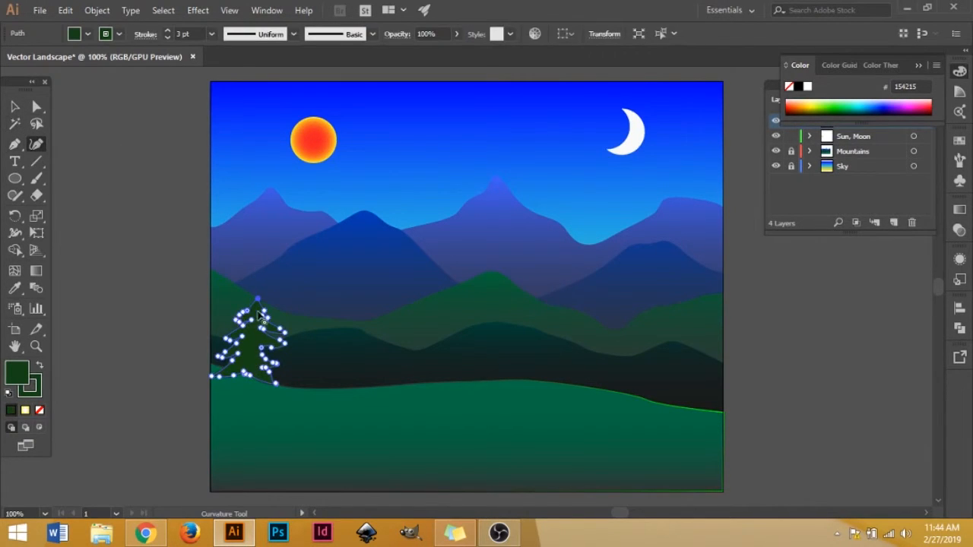
{"action": "left_click_drag", "start_coordinate": [257, 298], "coordinate": [255, 283]}
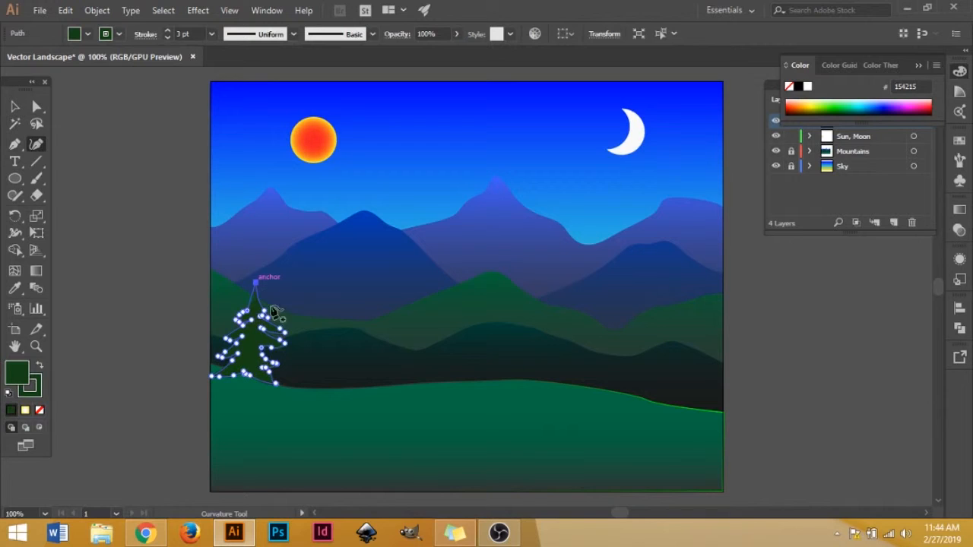
{"action": "left_click", "coordinate": [263, 300]}
{"action": "left_click_drag", "start_coordinate": [265, 312], "coordinate": [276, 309]}
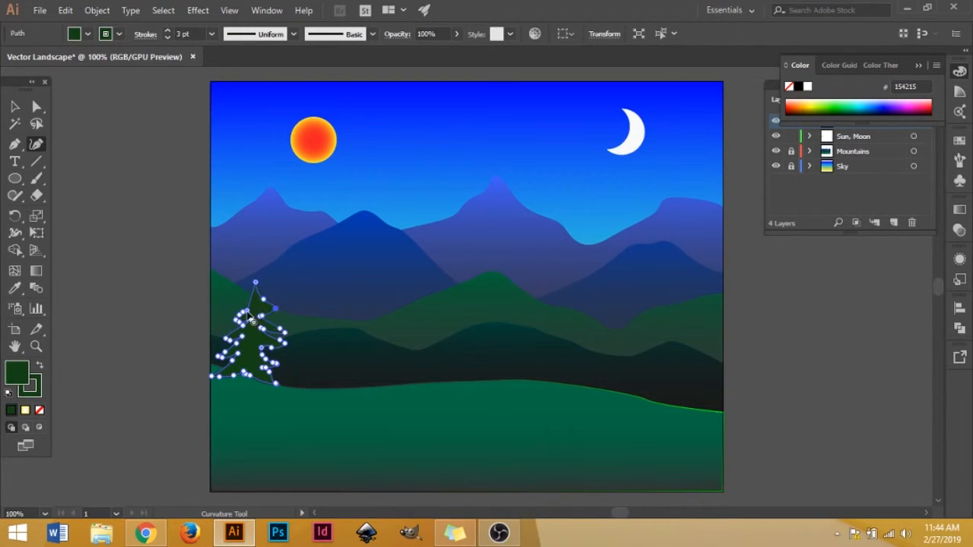
{"action": "left_click", "coordinate": [248, 303]}
{"action": "left_click_drag", "start_coordinate": [239, 322], "coordinate": [229, 317]}
Move the pine tree about 0.44 in down and 0.11 in to the right onto the foreground hill, and deselect it.
{"action": "key", "text": "v"}
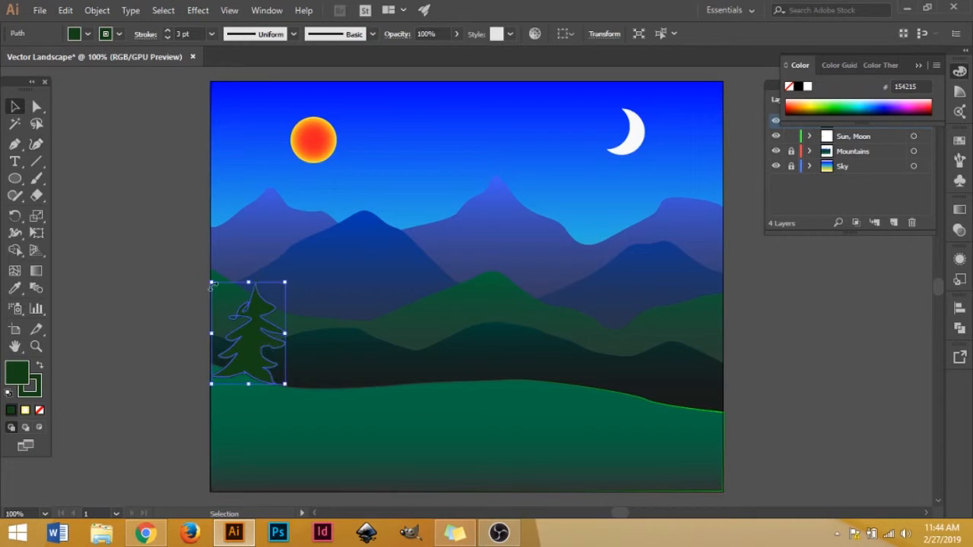
{"action": "left_click_drag", "start_coordinate": [252, 339], "coordinate": [257, 362]}
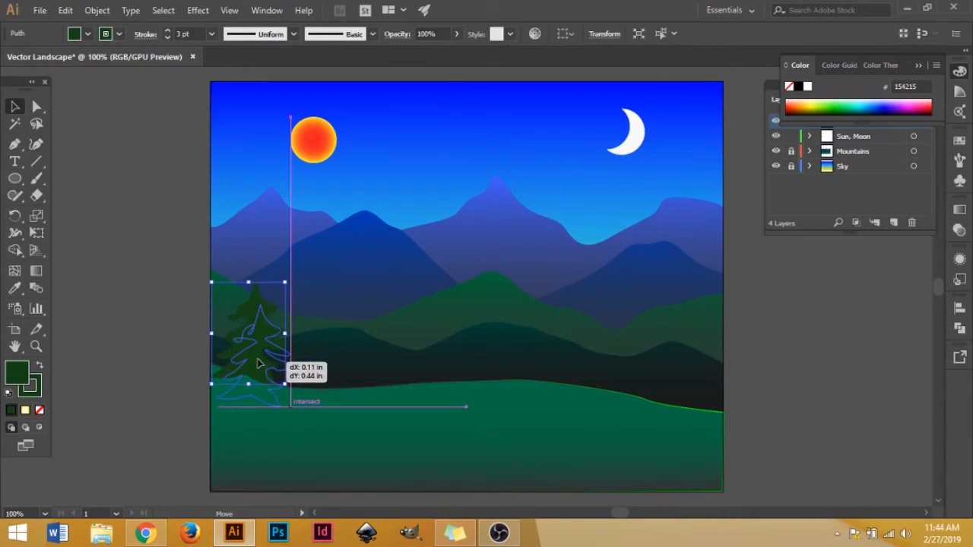
{"action": "left_click", "coordinate": [170, 354]}
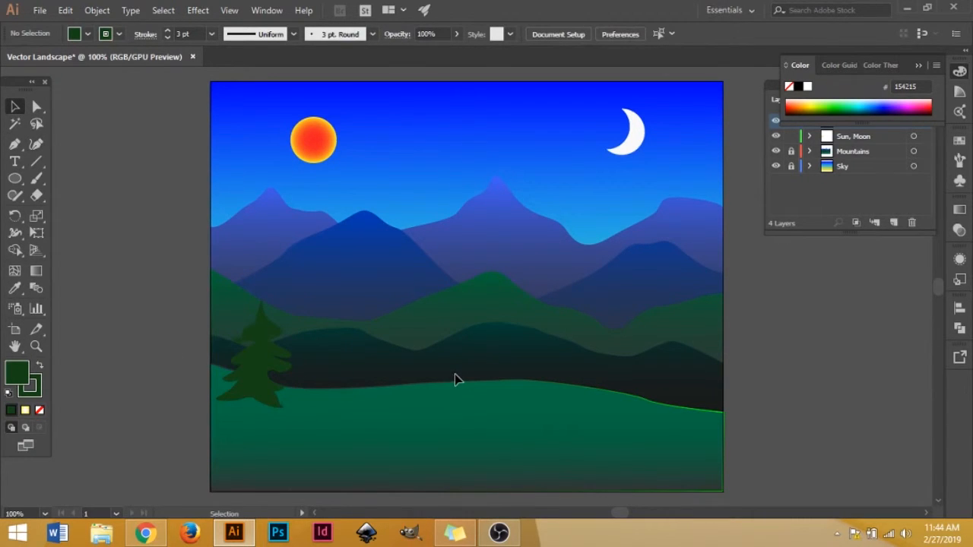
Reduce the sun's opacity slightly so the sky colour blends through it.
{"action": "left_click", "coordinate": [323, 144]}
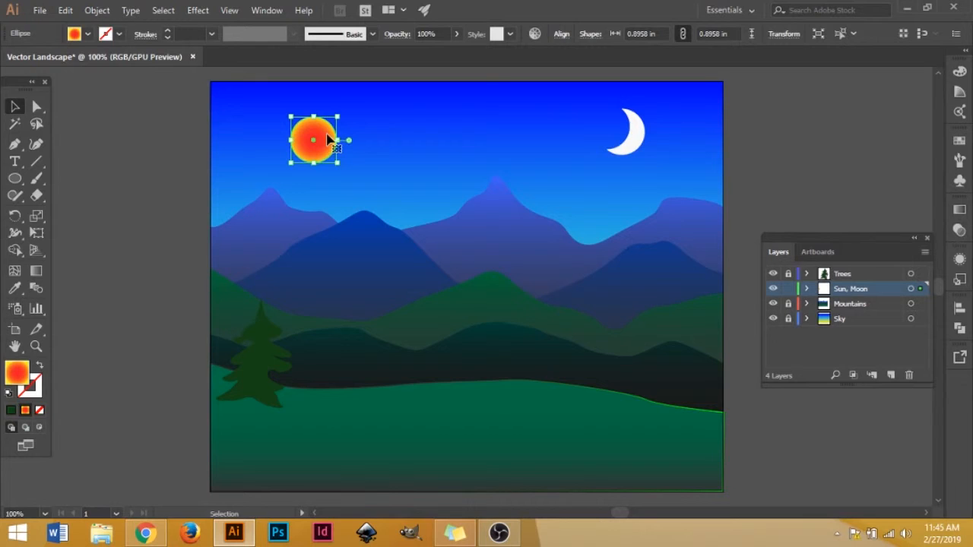
{"action": "left_click", "coordinate": [959, 230]}
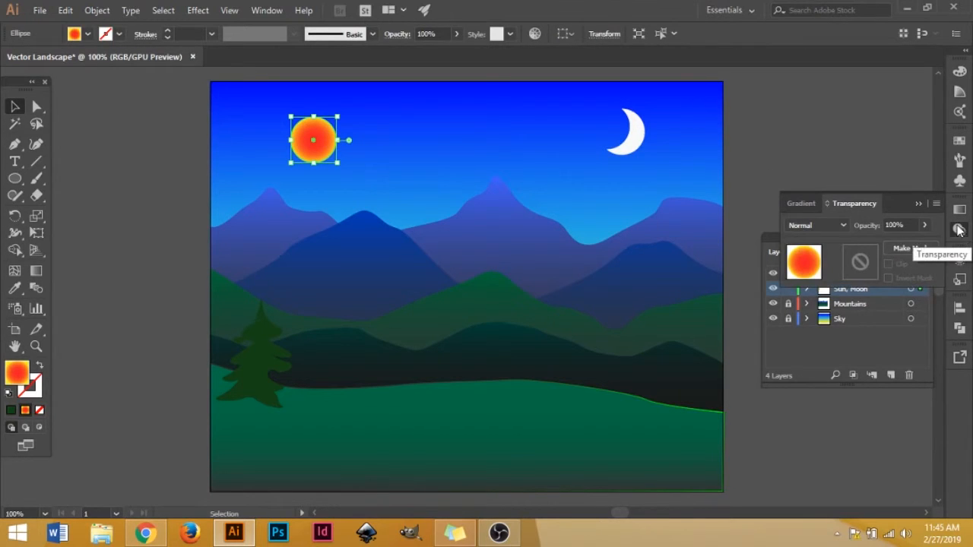
{"action": "left_click", "coordinate": [925, 226]}
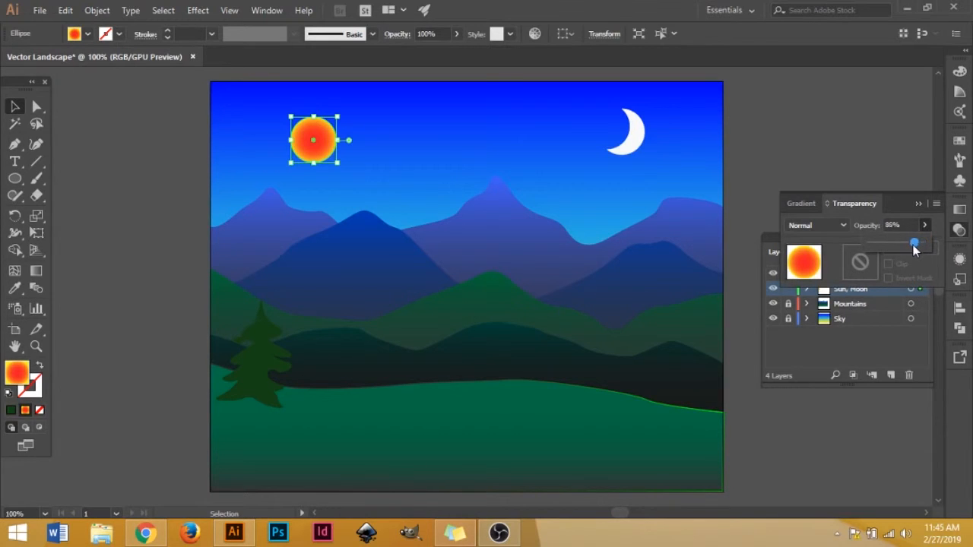
{"action": "mouse_move", "coordinate": [895, 241]}
{"action": "left_mouse_down"}
{"action": "mouse_move", "coordinate": [920, 243]}
{"action": "mouse_move", "coordinate": [924, 209]}
{"action": "mouse_move", "coordinate": [922, 242]}
{"action": "mouse_move", "coordinate": [911, 243]}
{"action": "left_mouse_up"}
Set the crescent moon's opacity to 78%, deselect it and put away the transparency settings.
{"action": "left_click", "coordinate": [643, 139]}
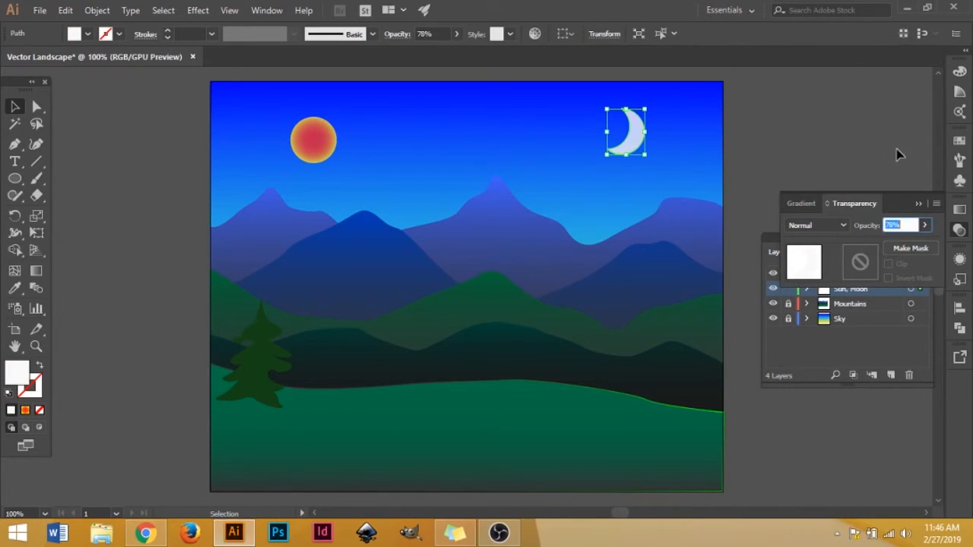
{"action": "left_click", "coordinate": [136, 168]}
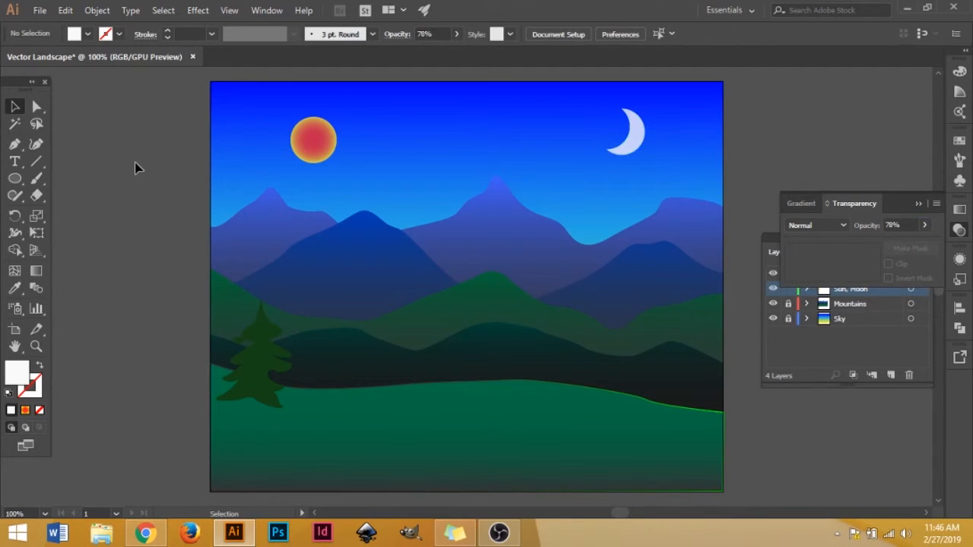
{"action": "left_click", "coordinate": [919, 204]}
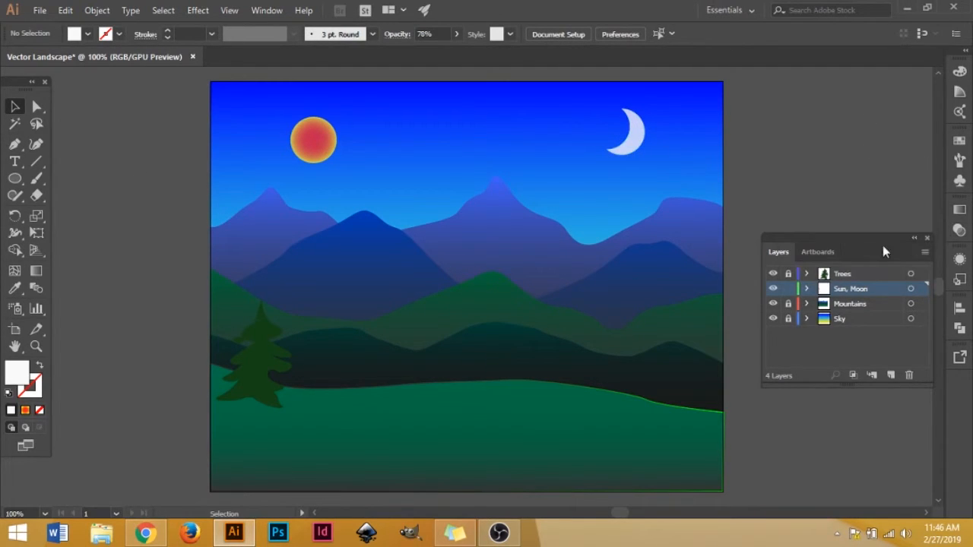
Dock the Layers panel between Align and Pathfinder, put away the leftover Artboards panel and open the docked Layers.
{"action": "left_click_drag", "start_coordinate": [792, 255], "coordinate": [962, 327]}
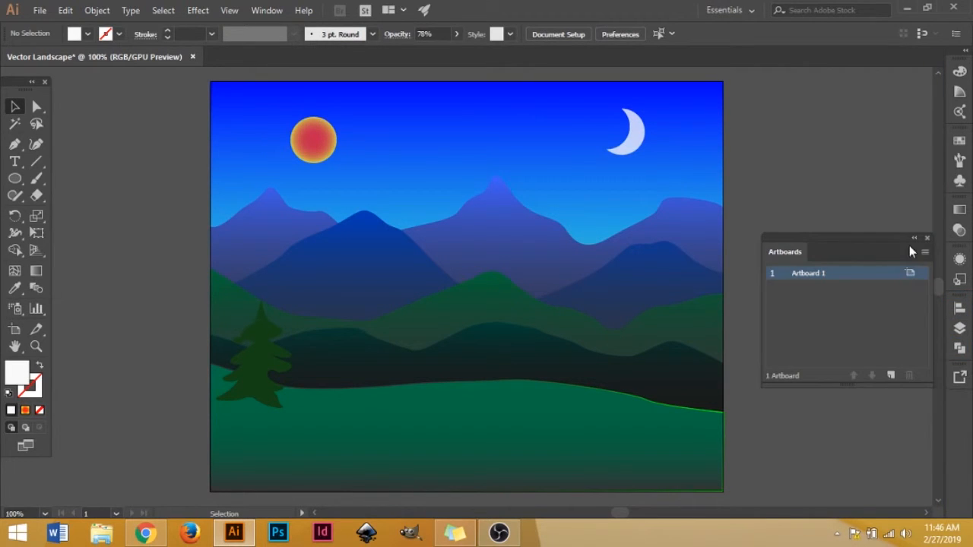
{"action": "left_click", "coordinate": [914, 240]}
{"action": "left_click_drag", "start_coordinate": [784, 237], "coordinate": [959, 323]}
{"action": "left_click", "coordinate": [960, 327]}
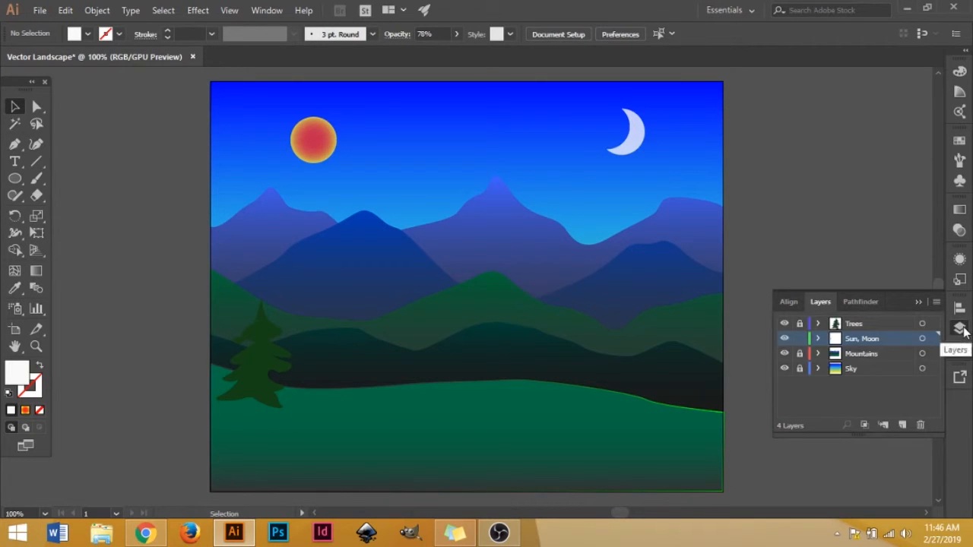
{"action": "left_click", "coordinate": [959, 349]}
{"action": "left_click", "coordinate": [960, 212]}
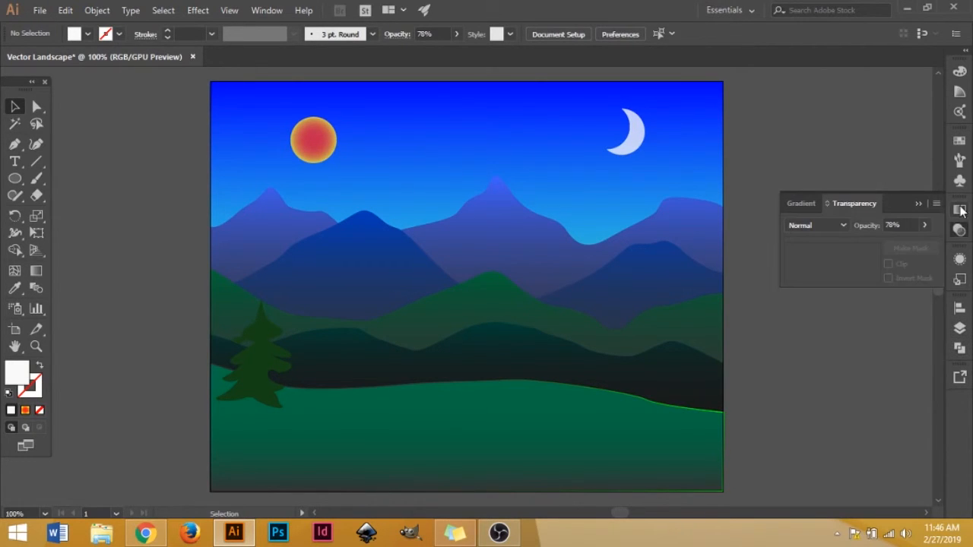
{"action": "left_click", "coordinate": [961, 211]}
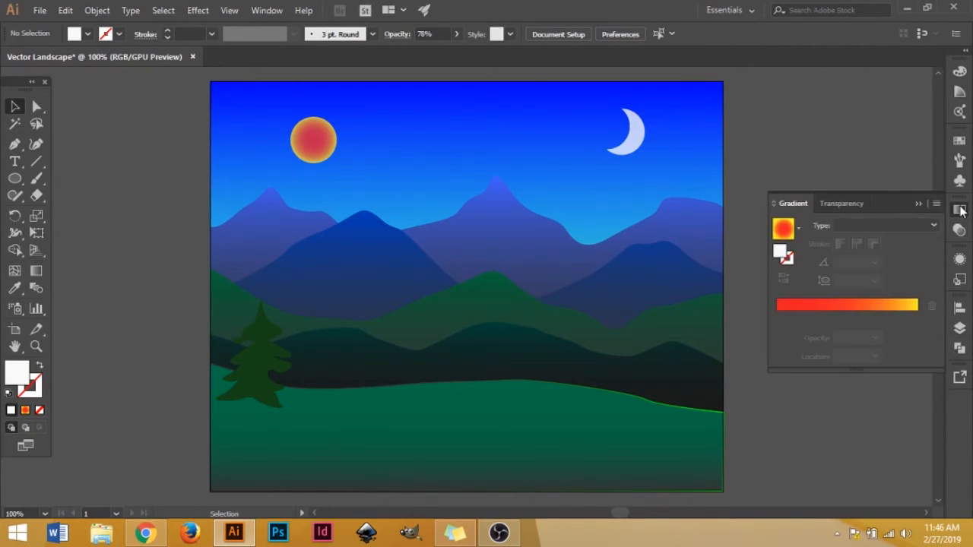
{"action": "left_click", "coordinate": [280, 11]}
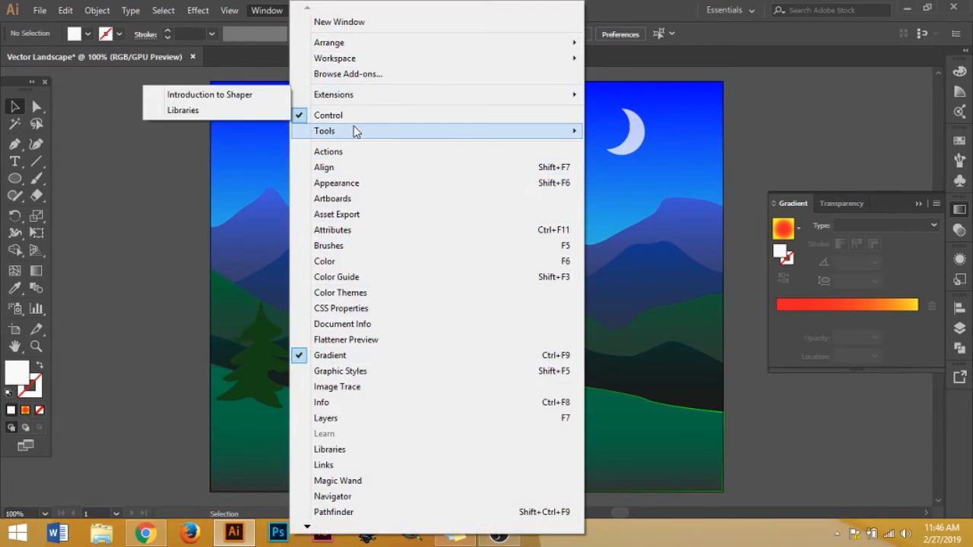
{"action": "left_click", "coordinate": [267, 11]}
{"action": "left_click", "coordinate": [267, 11]}
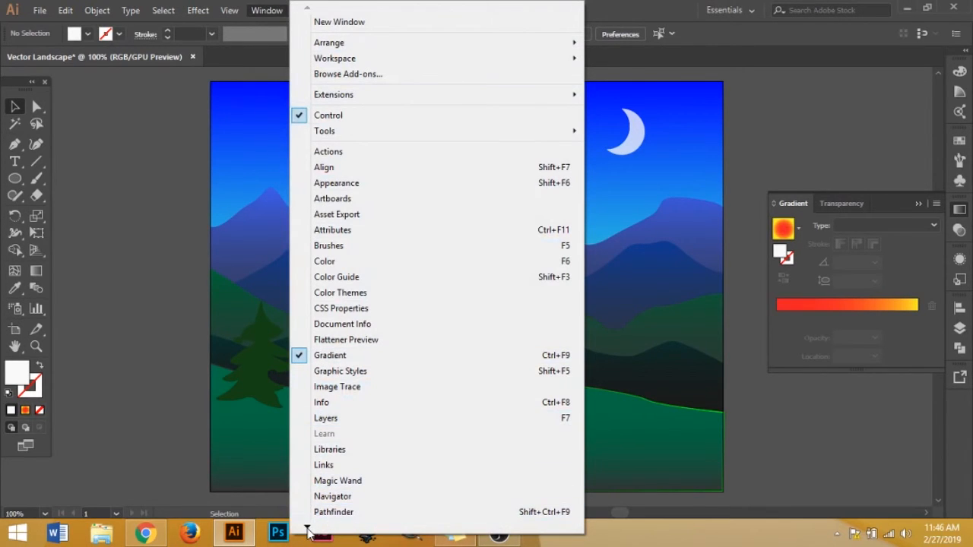
{"action": "mouse_move", "coordinate": [307, 527]}
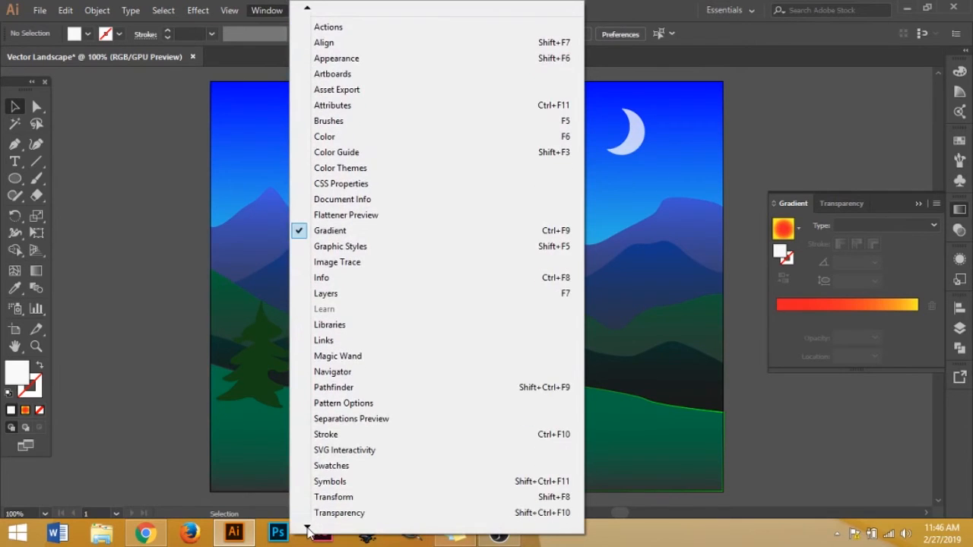
{"action": "left_click", "coordinate": [775, 424]}
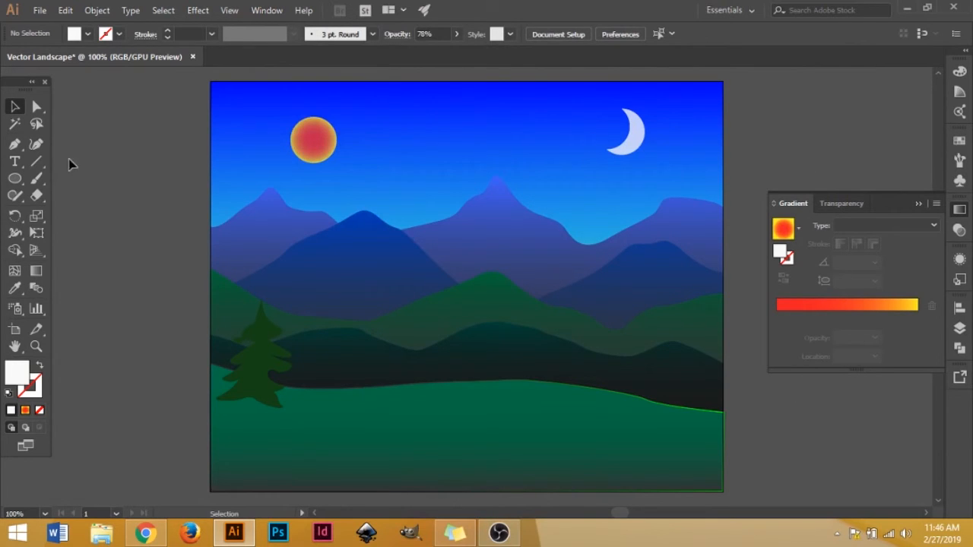
Put away the Gradient panel and unlock the Trees, Mountains and Sky layers so that all four layers are editable.
{"action": "left_click", "coordinate": [918, 204]}
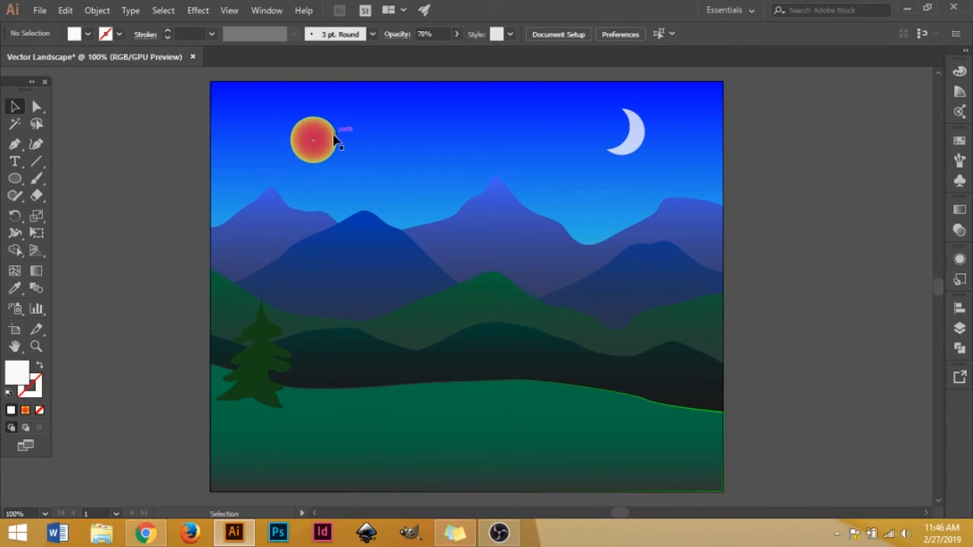
{"action": "left_click", "coordinate": [959, 328]}
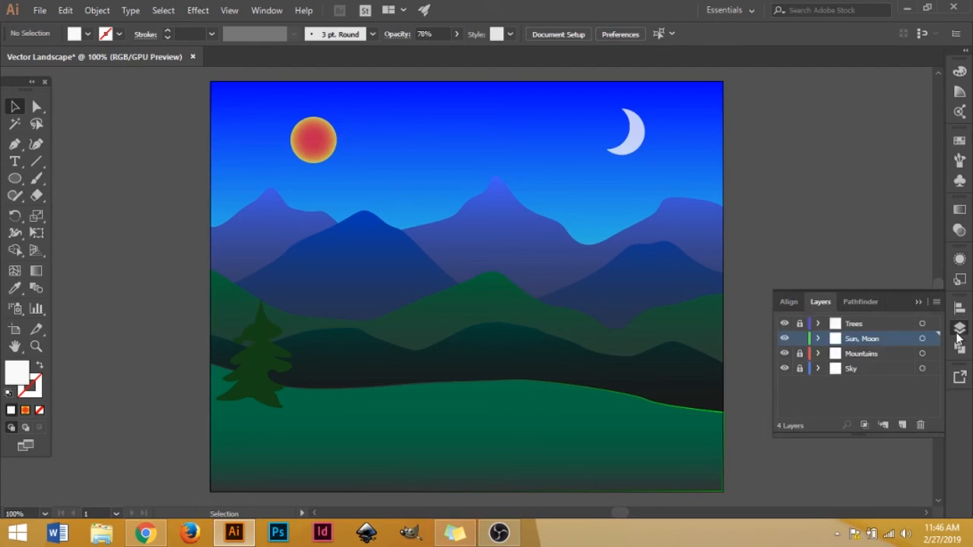
{"action": "left_click", "coordinate": [799, 338]}
{"action": "left_click", "coordinate": [799, 323]}
{"action": "left_click", "coordinate": [800, 353]}
{"action": "left_click", "coordinate": [800, 368]}
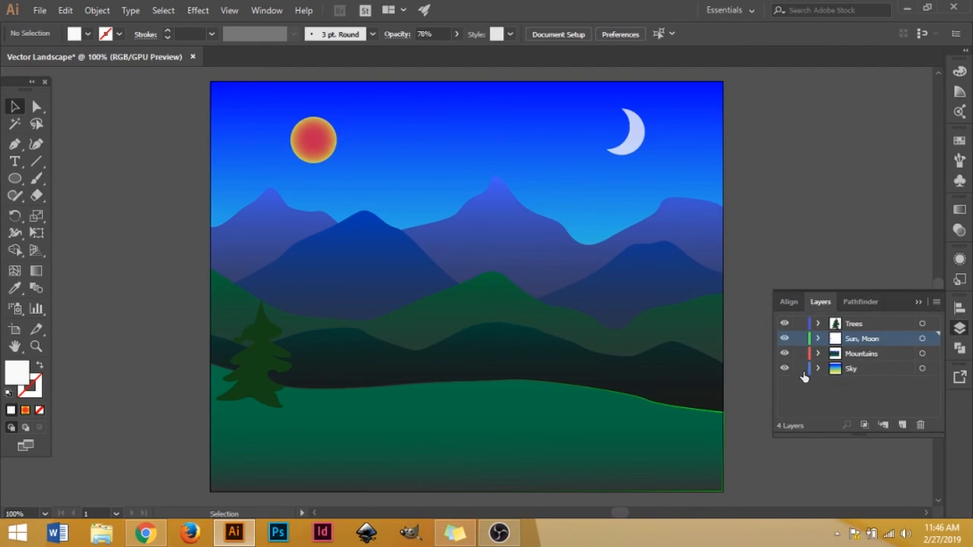
Hide the Mountains layer briefly, show it again, and lock the Mountains and Sky layers.
{"action": "left_click", "coordinate": [783, 353]}
{"action": "left_click", "coordinate": [783, 353]}
{"action": "left_click", "coordinate": [800, 355]}
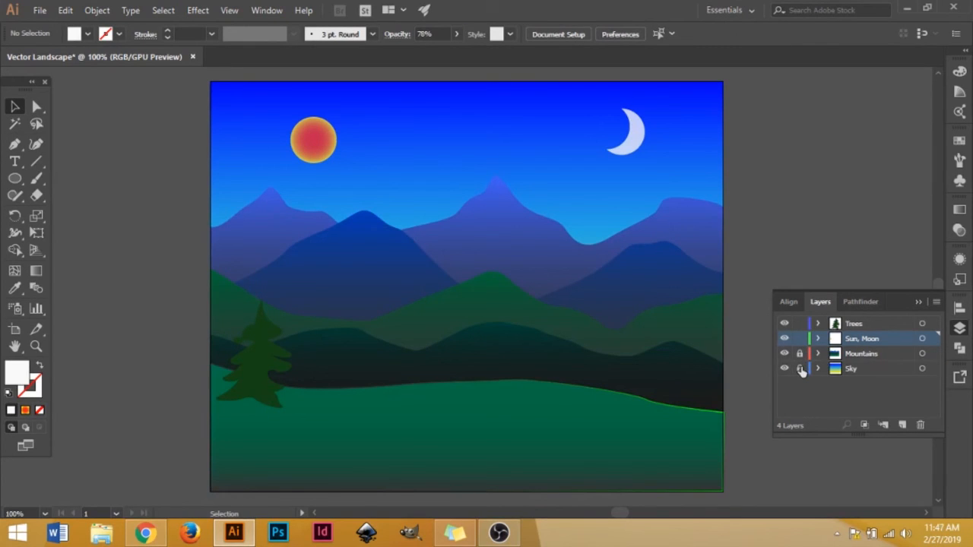